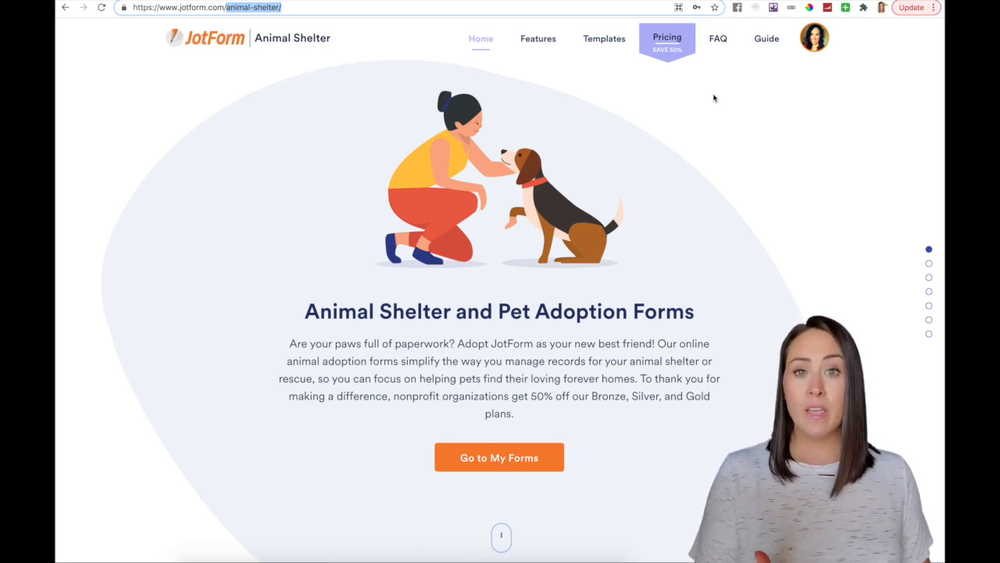
# Go to the account's form list and start creating a new form from a template.
pyautogui.click(495, 458)
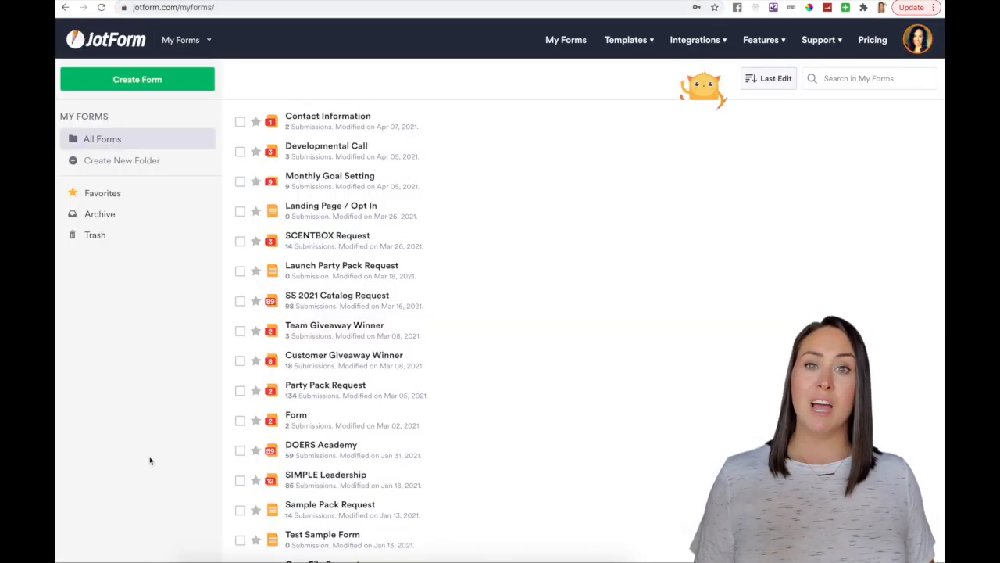
pyautogui.click(150, 86)
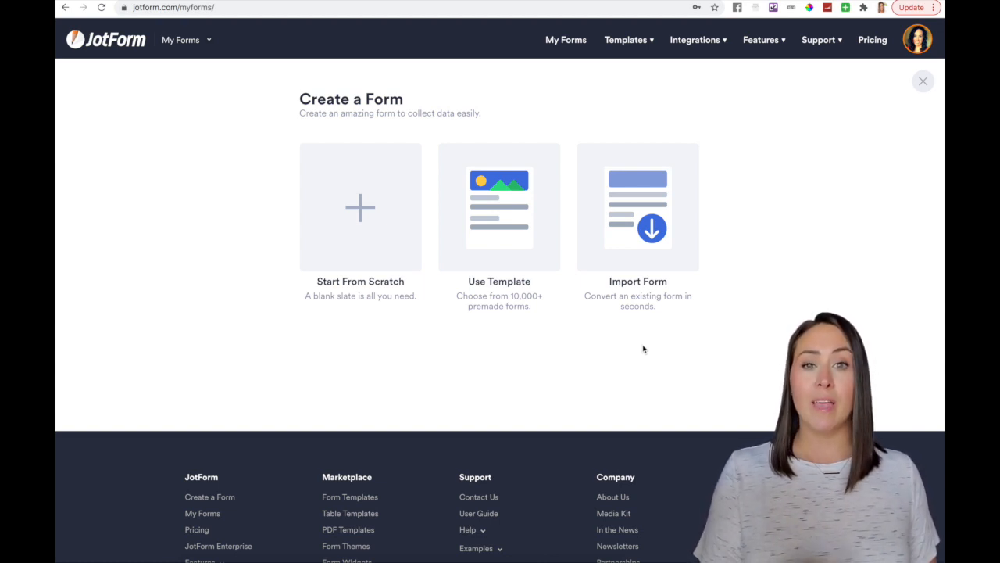
pyautogui.click(501, 212)
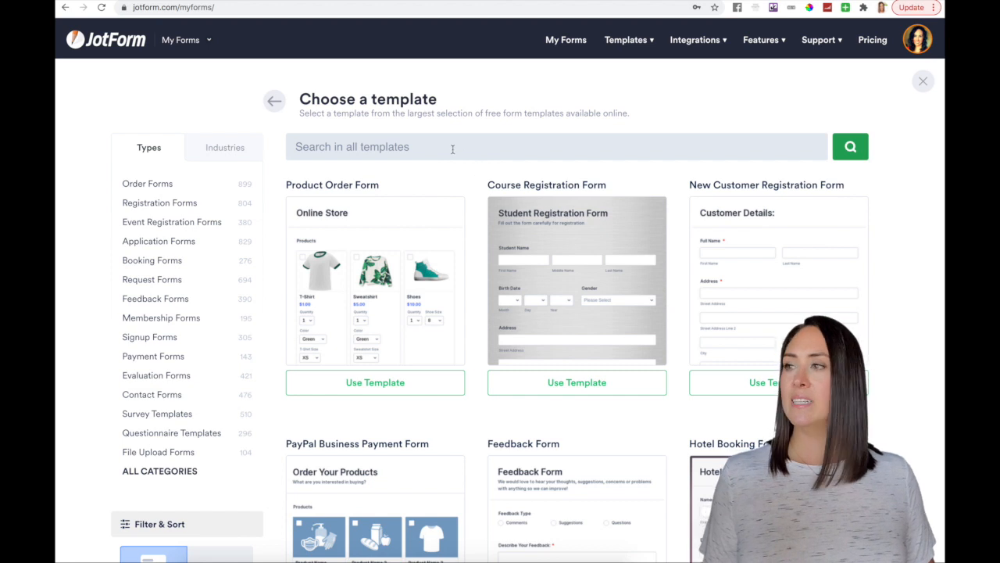
# Search the form templates for "rescue" and browse through the matching templates.
pyautogui.click(465, 147)
pyautogui.write('rescue')
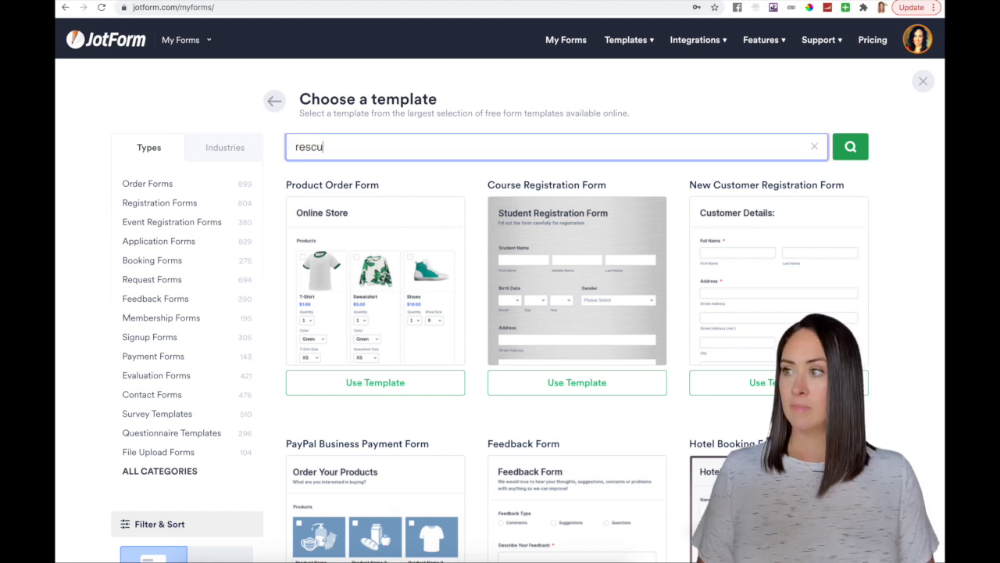
pyautogui.press('Return')
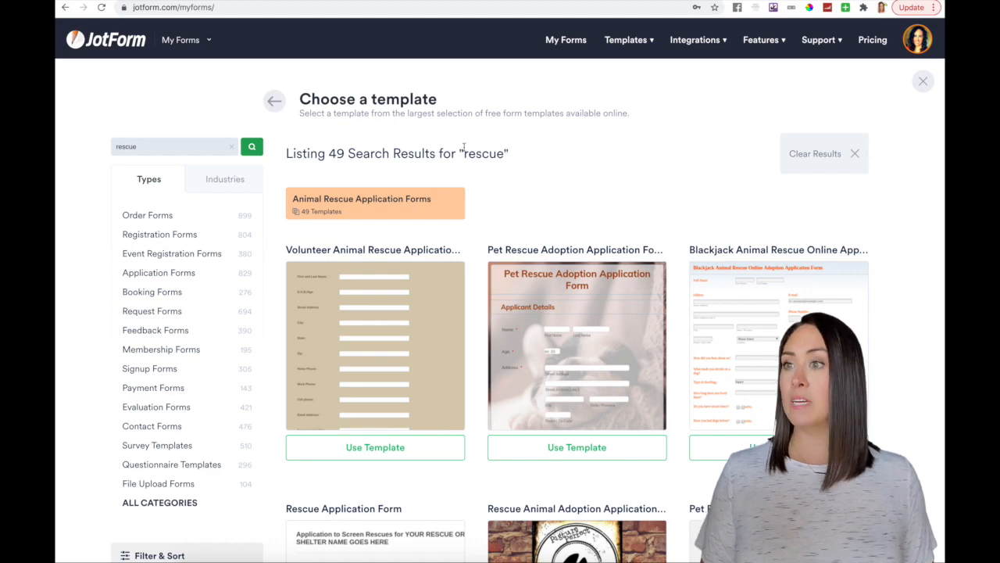
pyautogui.scroll(-3, 476, 156)
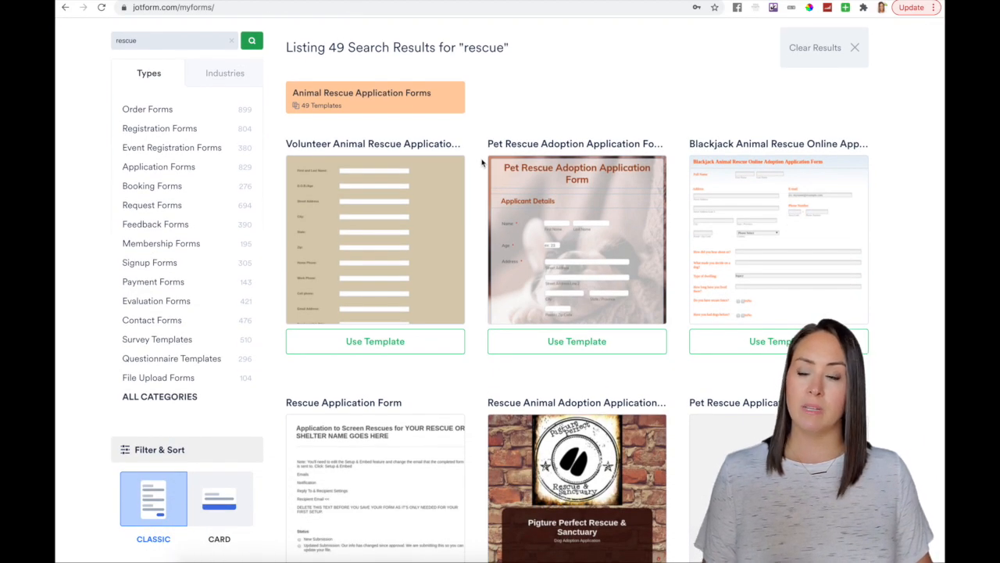
pyautogui.scroll(-10, 482, 162)
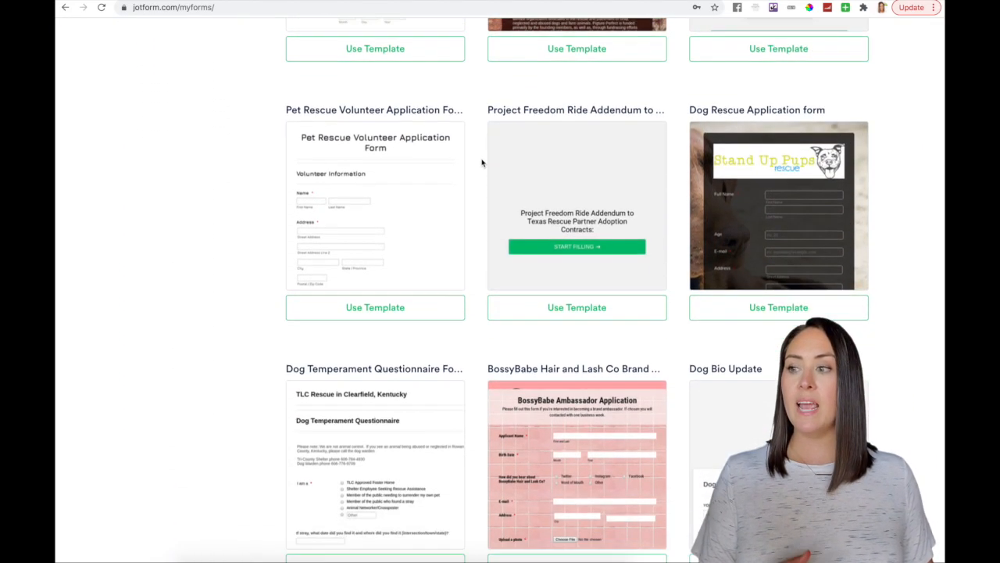
pyautogui.scroll(-2, 482, 162)
pyautogui.scroll(-13, 482, 163)
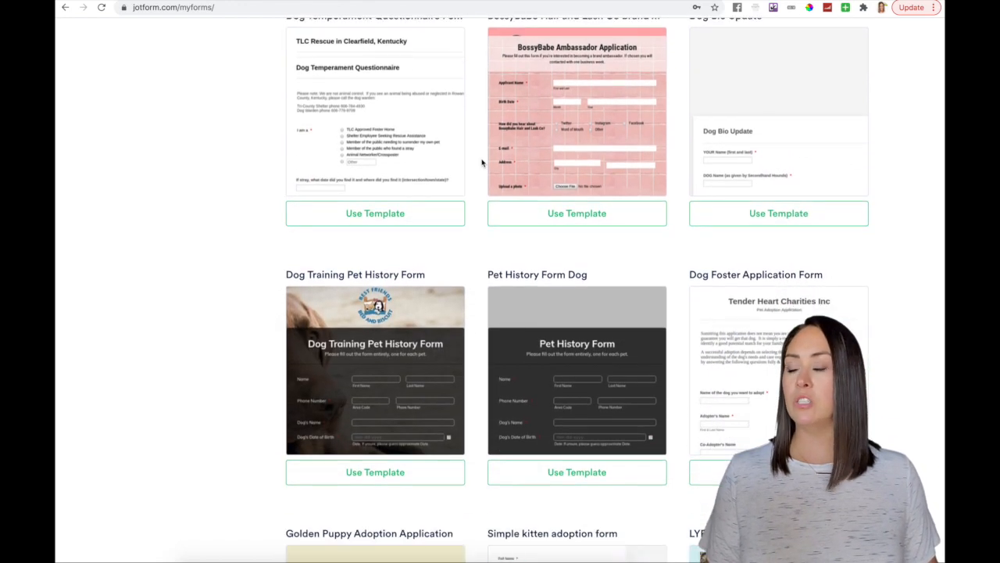
pyautogui.scroll(-3, 482, 163)
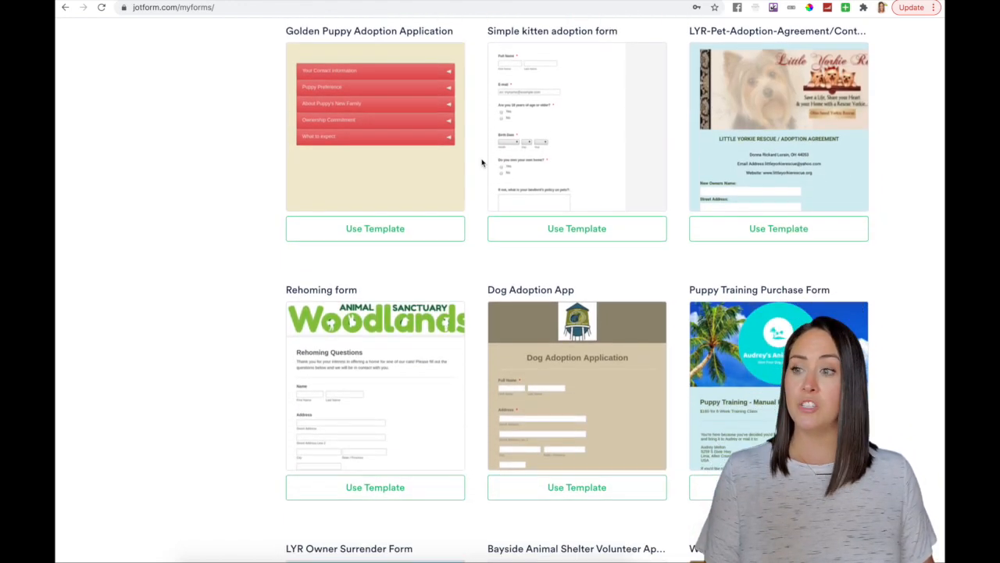
pyautogui.scroll(-3, 482, 162)
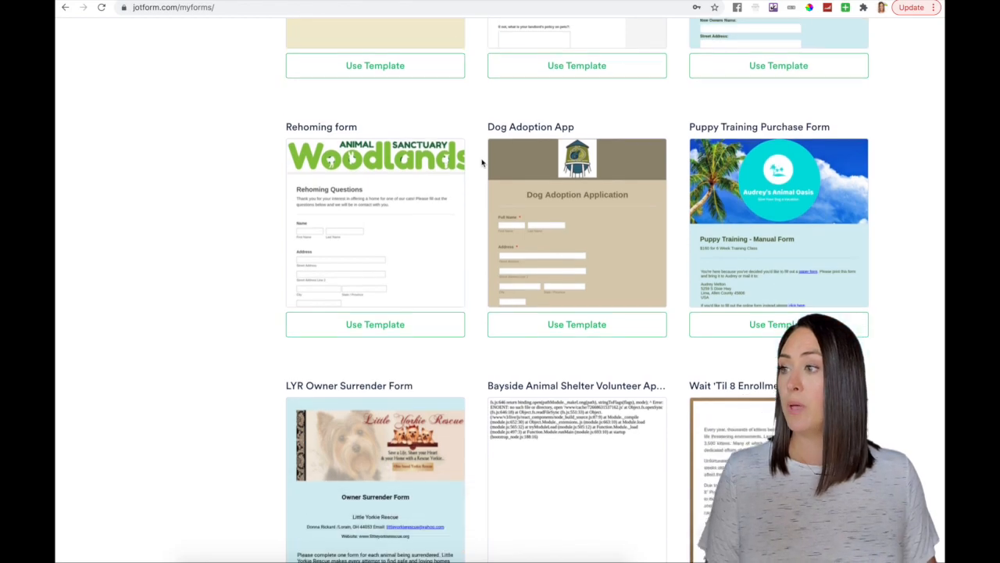
pyautogui.scroll(20, 479, 227)
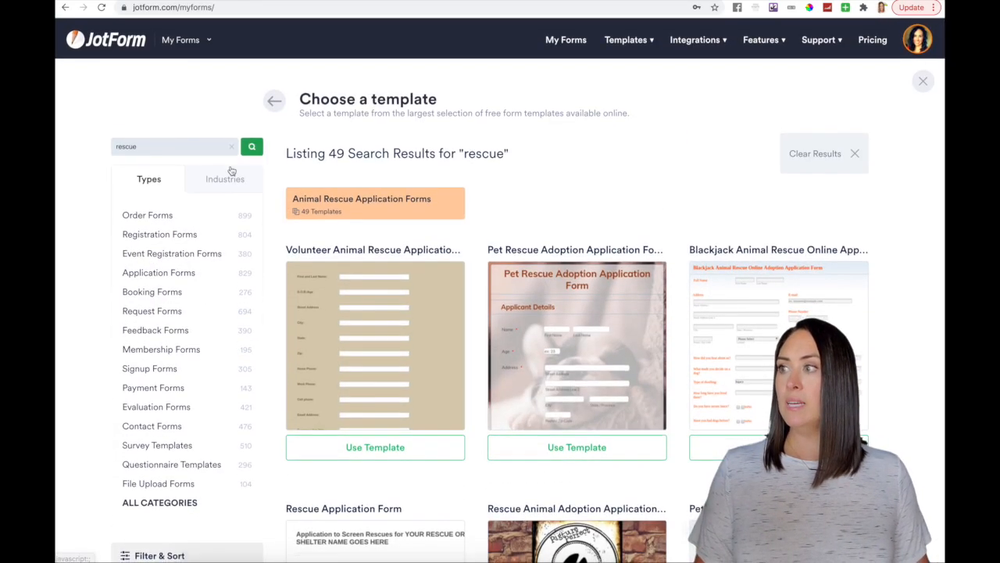
# Search the form templates for "shelter", browse the matches and create a form from the Foster Application Form template.
pyautogui.moveTo(155, 147); pyautogui.dragTo(111, 146)
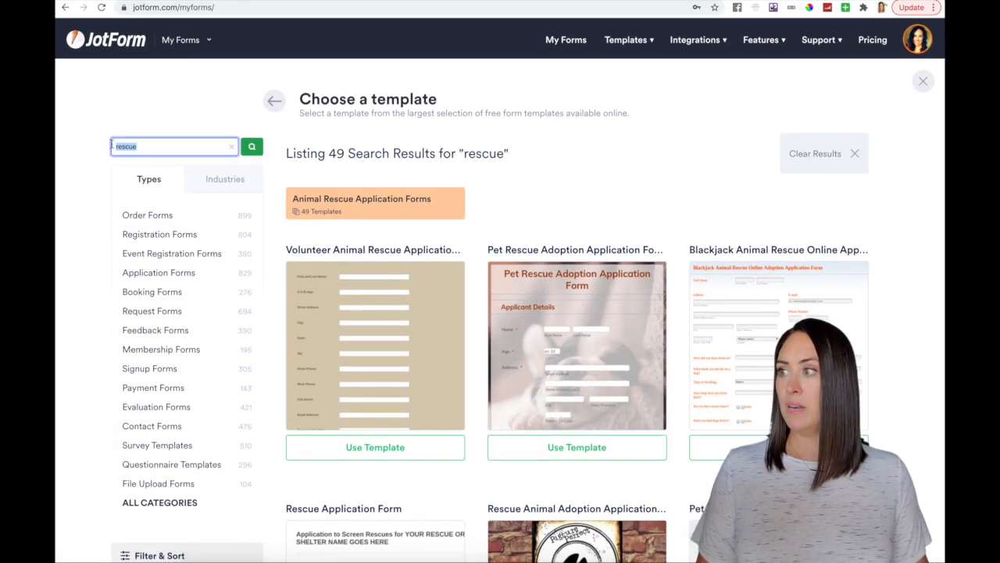
pyautogui.write('shelter')
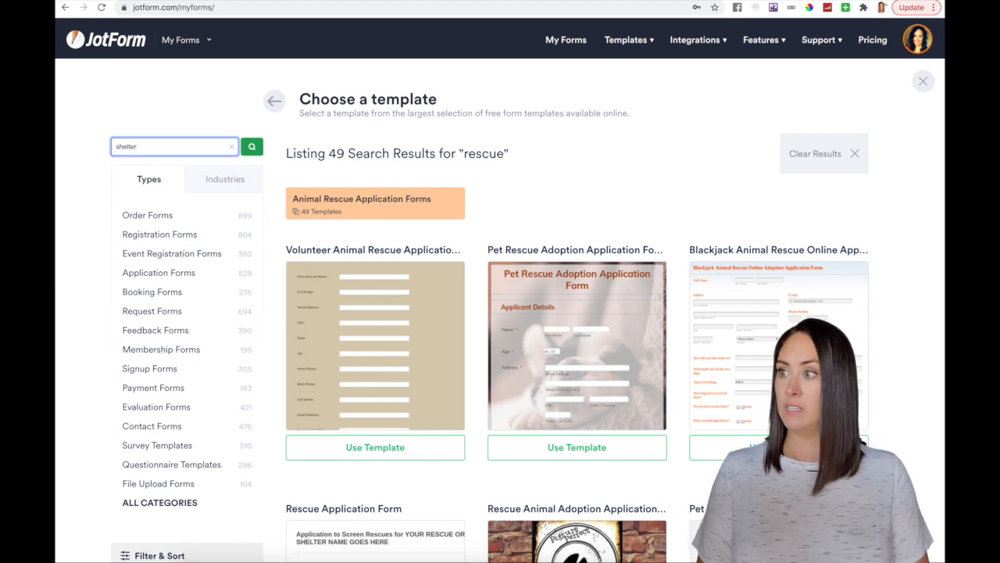
pyautogui.press('Return')
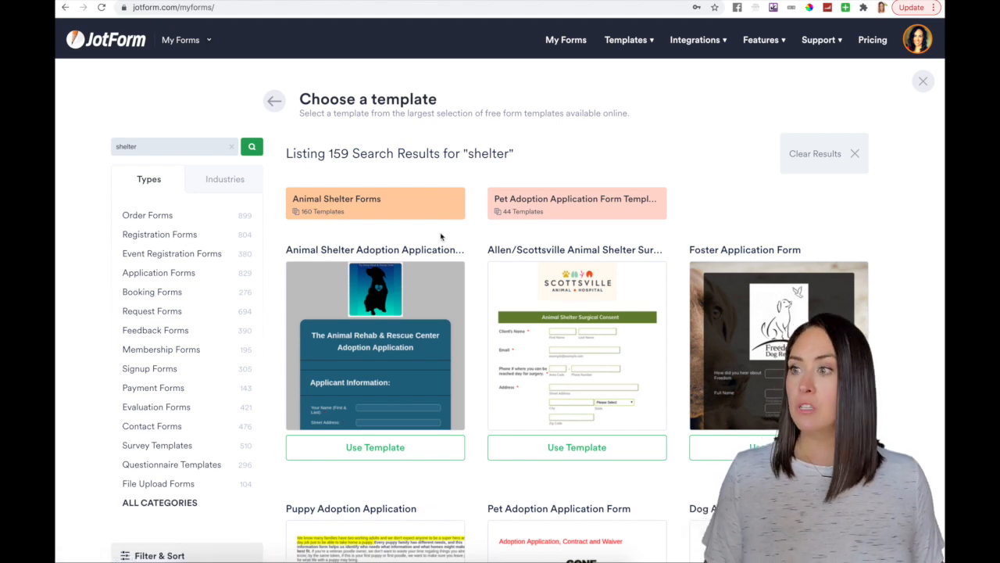
pyautogui.scroll(-3, 468, 238)
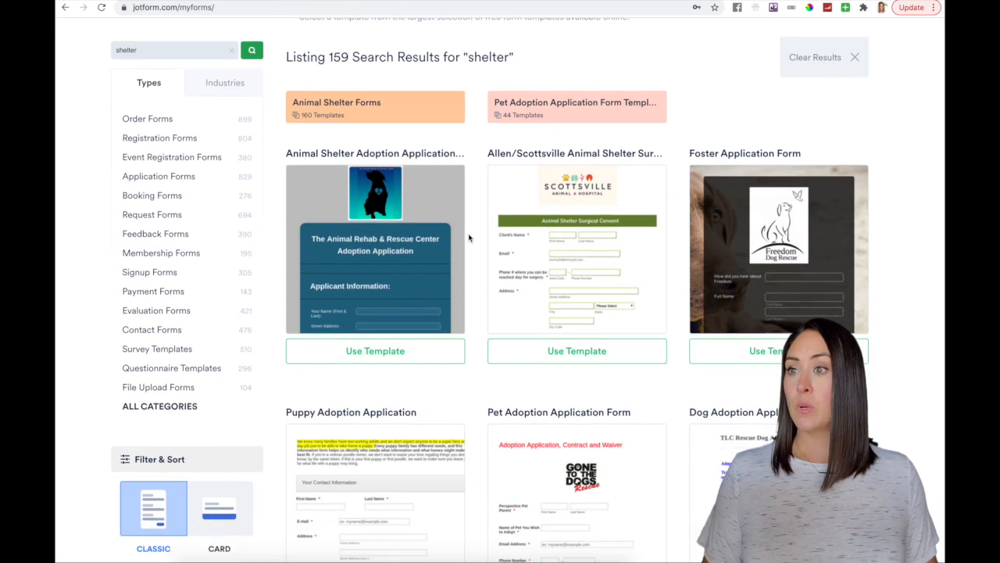
pyautogui.scroll(-3, 469, 238)
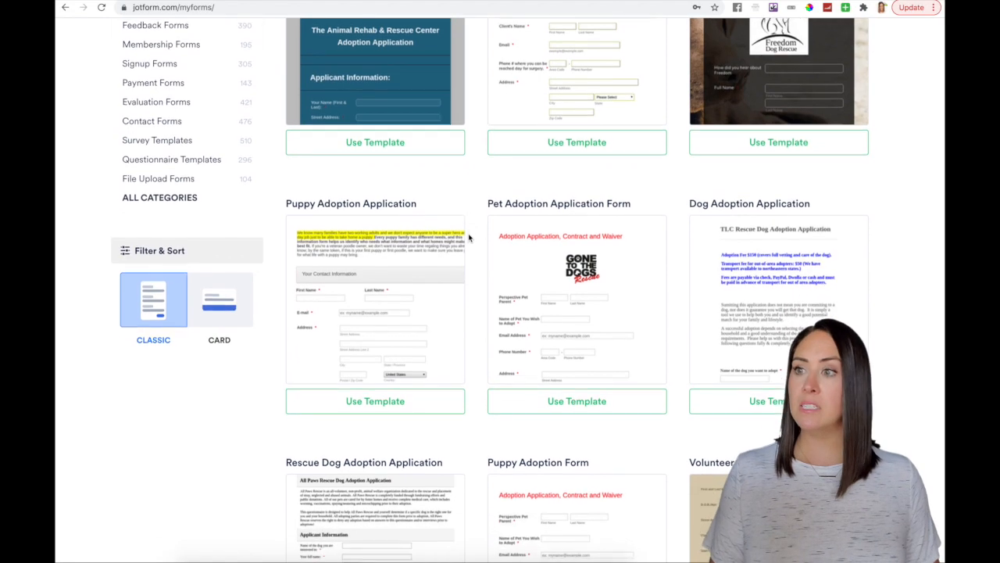
pyautogui.scroll(-2, 469, 238)
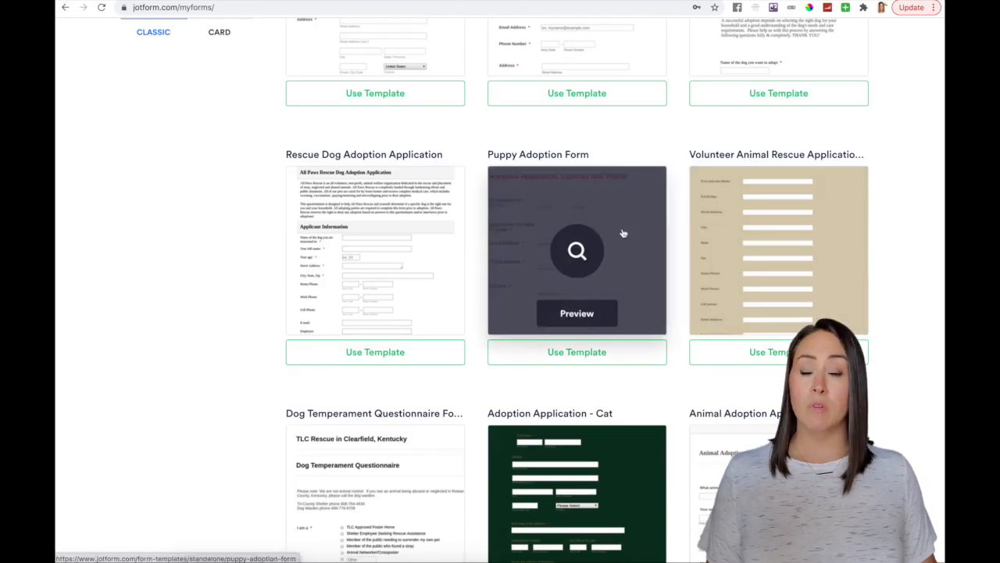
pyautogui.scroll(-4, 683, 218)
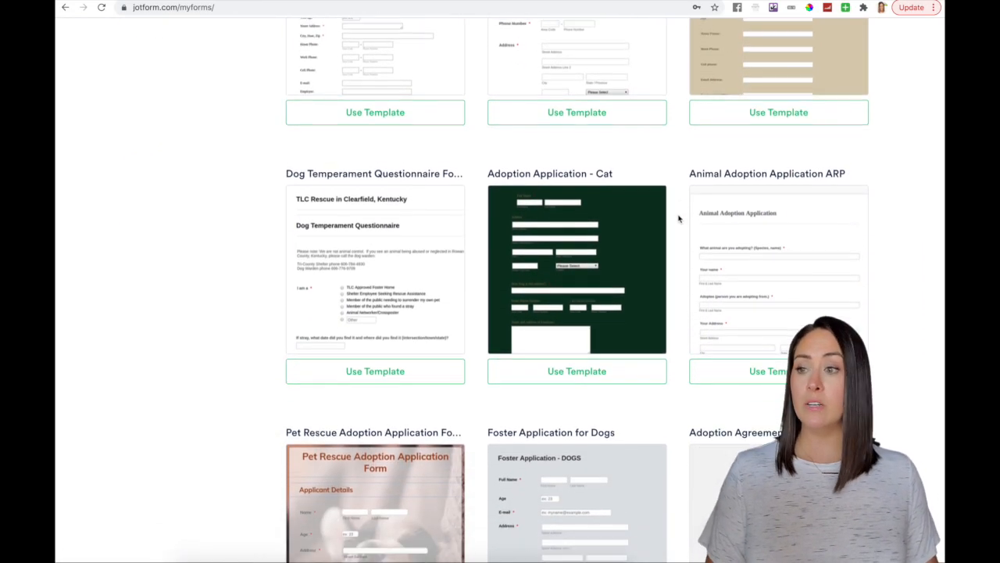
pyautogui.scroll(-1, 679, 219)
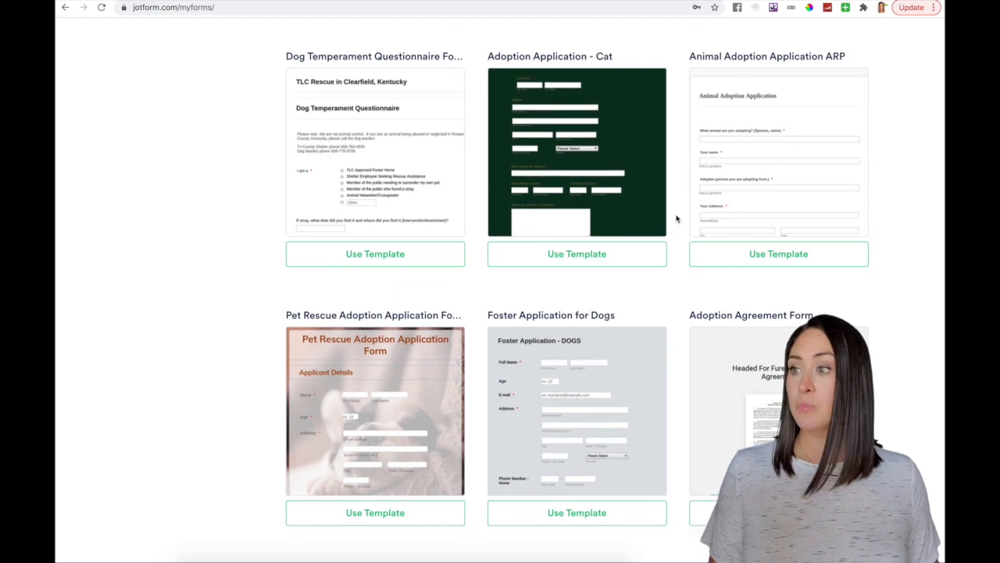
pyautogui.scroll(-5, 678, 220)
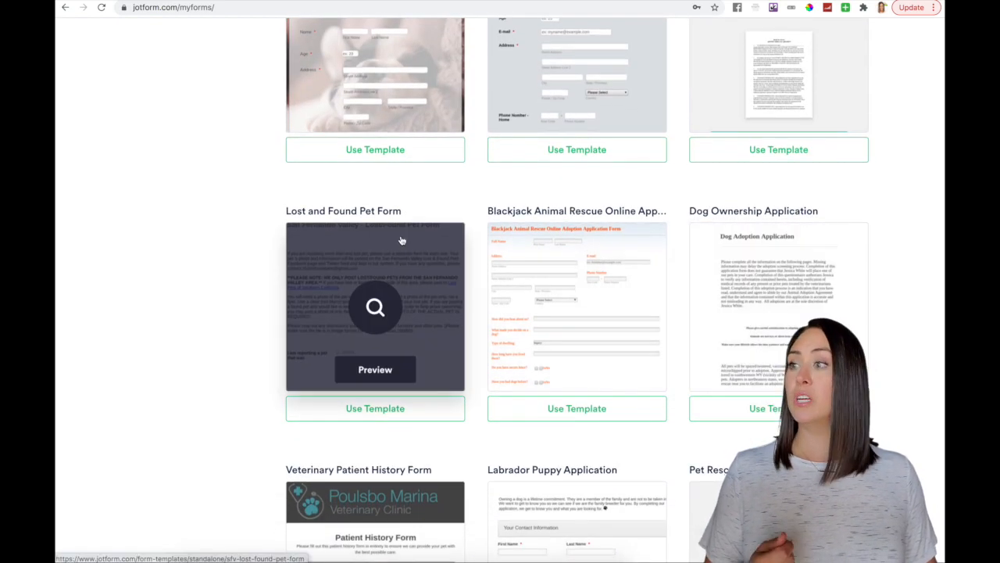
pyautogui.scroll(-5, 453, 237)
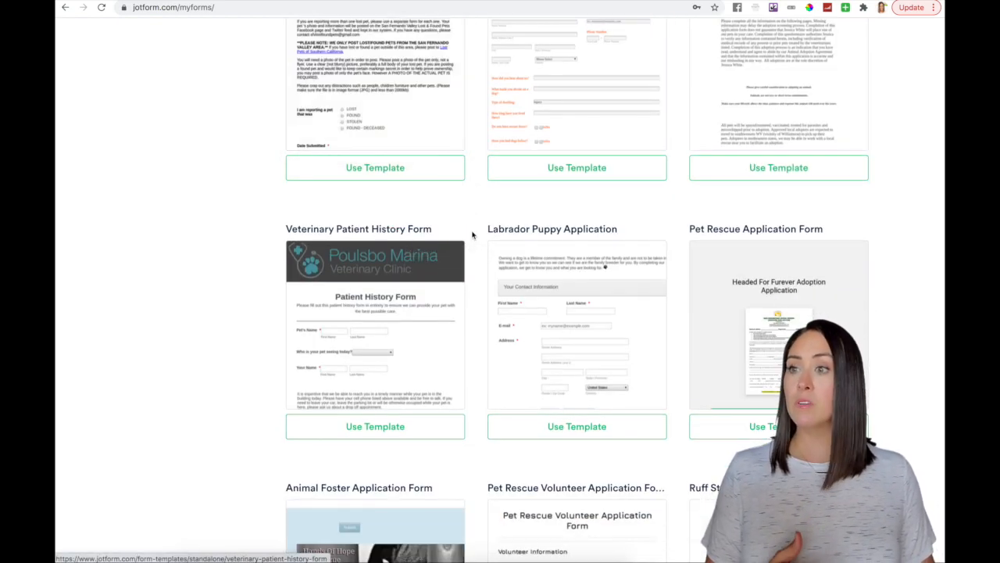
pyautogui.scroll(15, 469, 243)
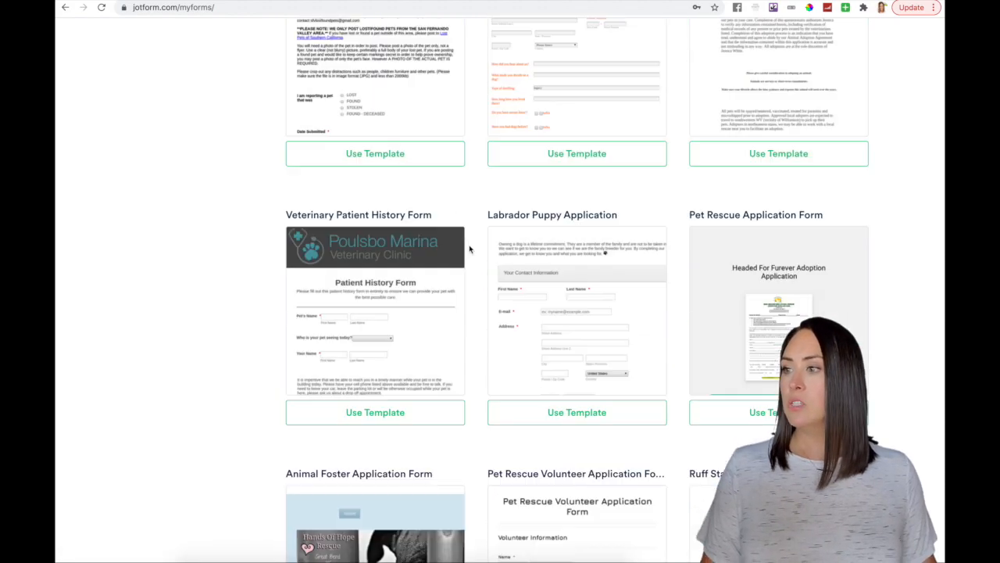
pyautogui.scroll(2, 470, 249)
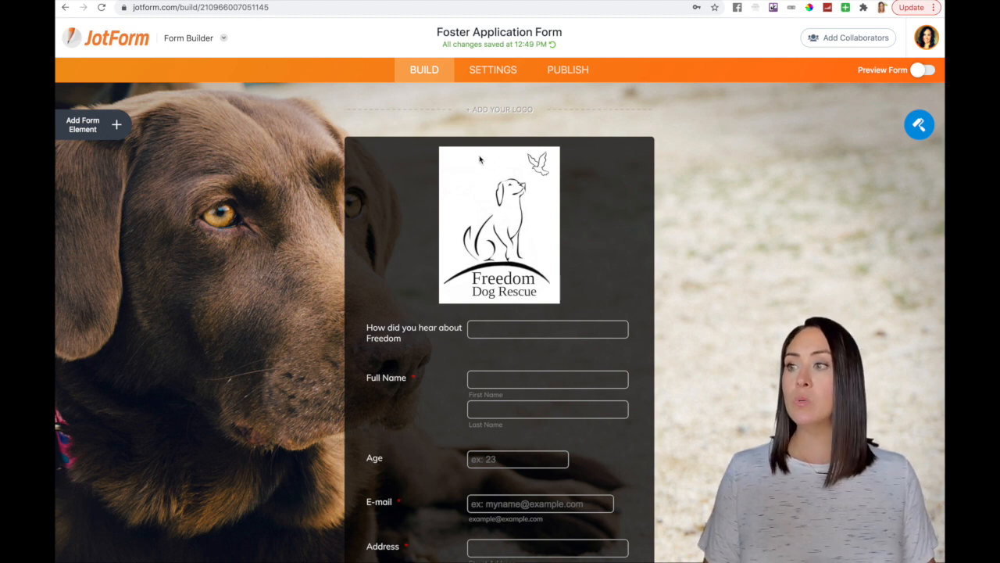
# Remove the Freedom Dog Rescue logo from the image element and delete that element from the form.
pyautogui.click(516, 226)
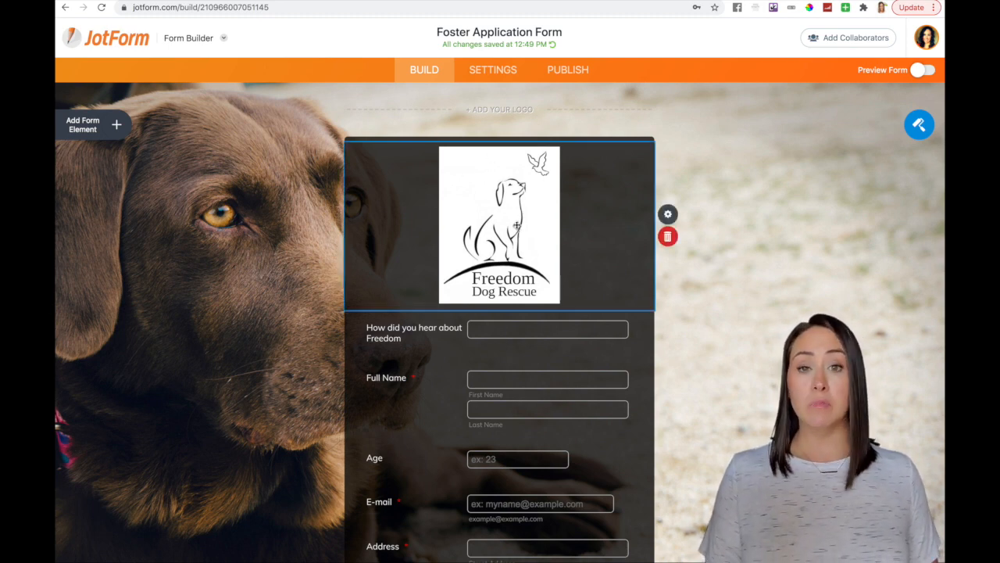
pyautogui.click(673, 219)
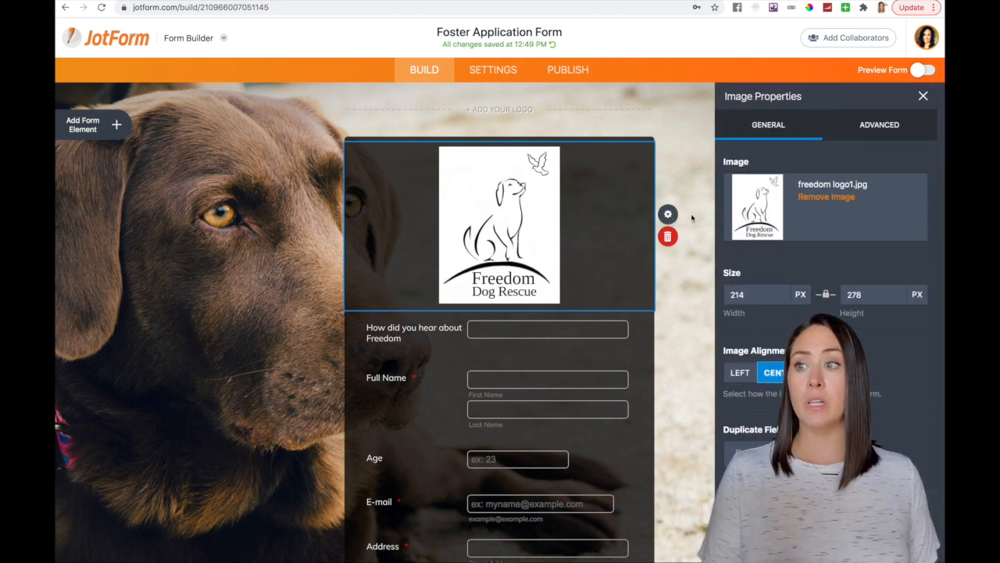
pyautogui.click(833, 198)
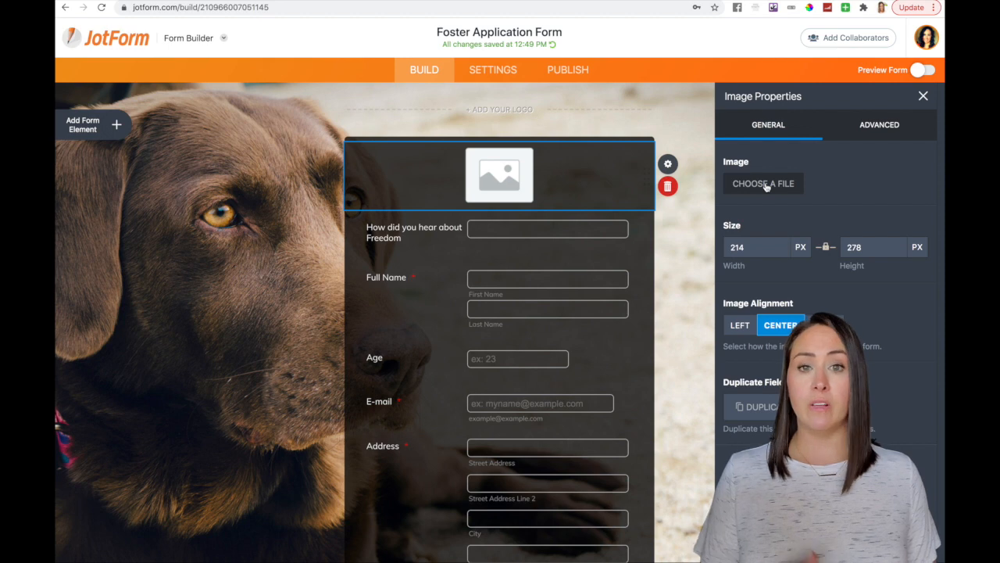
pyautogui.click(670, 193)
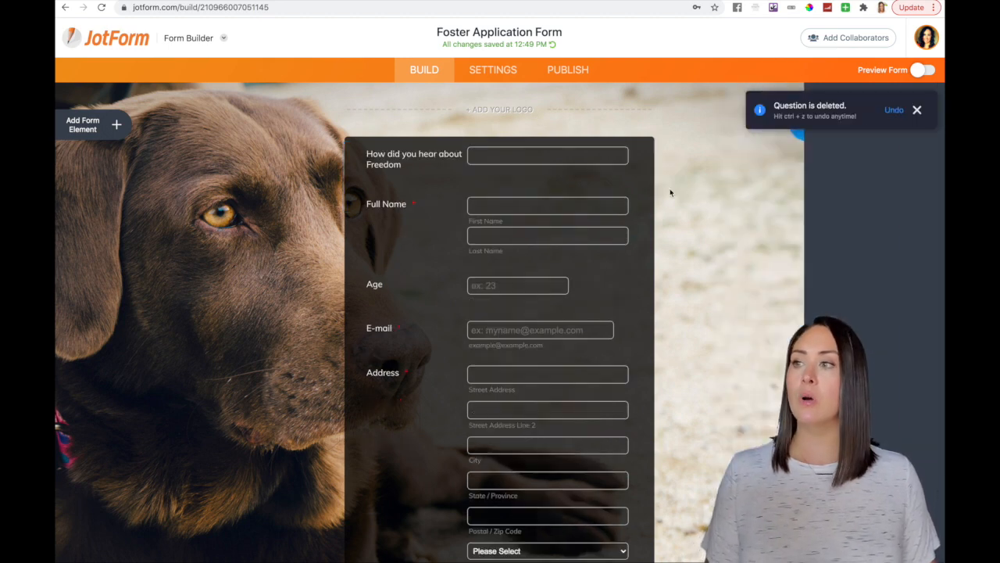
# Change the label of the form's first question to "How did you hear about us?".
pyautogui.click(388, 164)
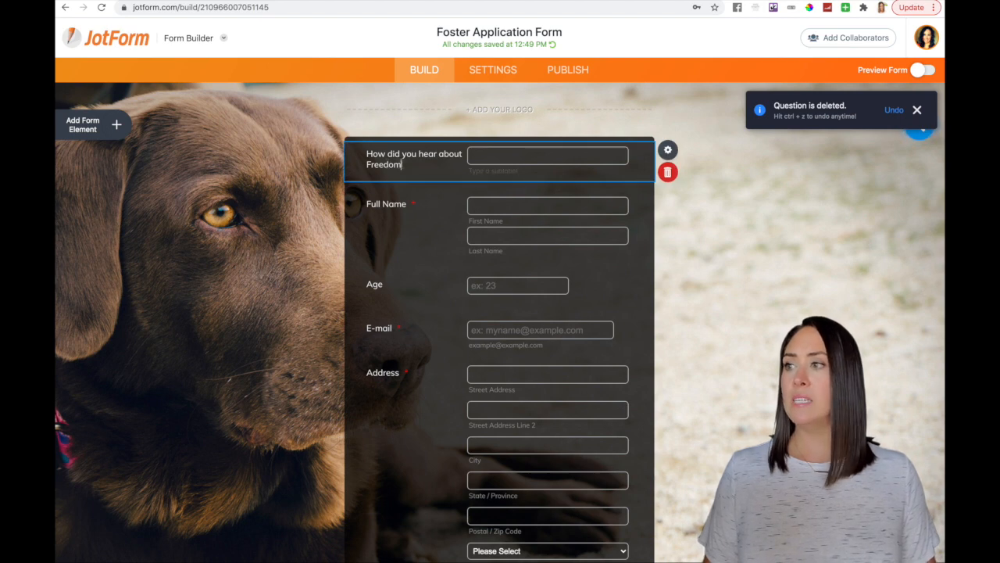
pyautogui.moveTo(402, 164); pyautogui.dragTo(357, 162)
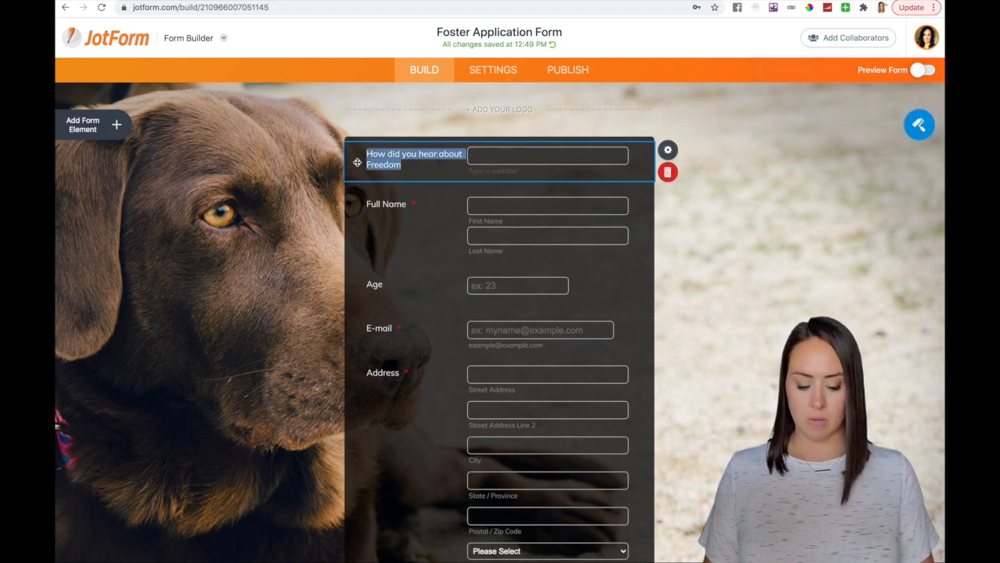
pyautogui.write('How did you hear about us?')
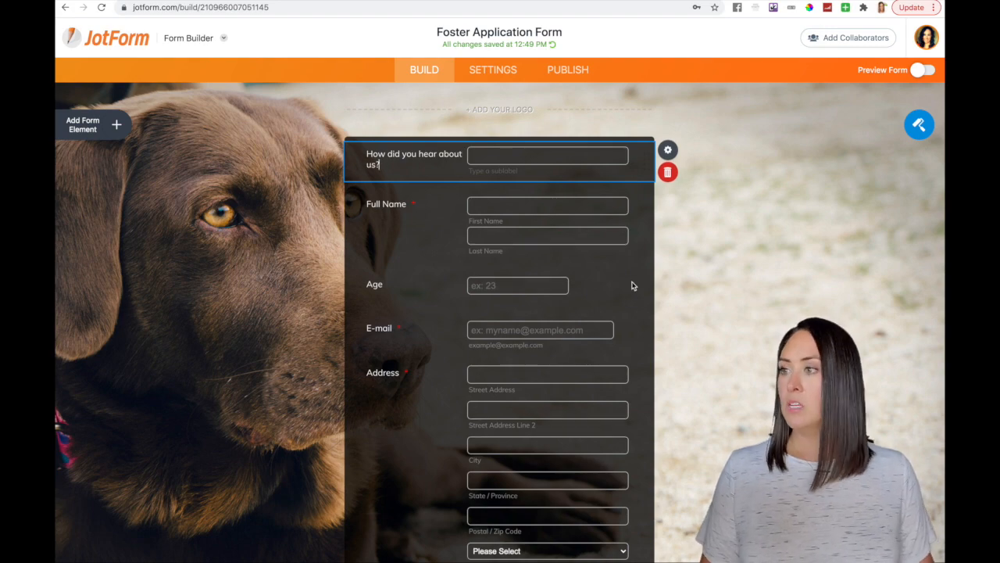
# Review the form's remaining questions, including the answer choices of the "Do you live in a:" dropdown.
pyautogui.scroll(-10, 681, 293)
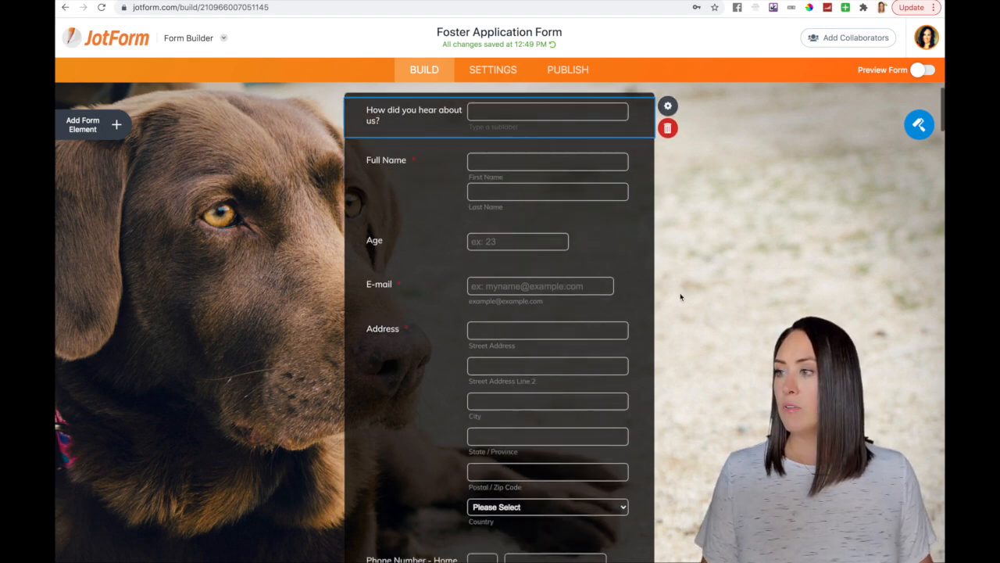
pyautogui.scroll(-6, 681, 296)
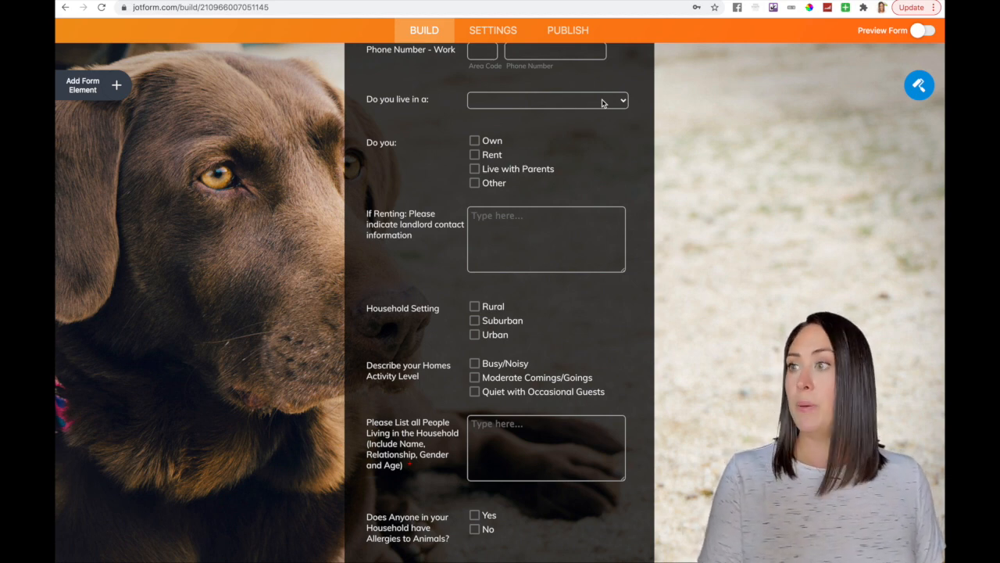
pyautogui.click(602, 102)
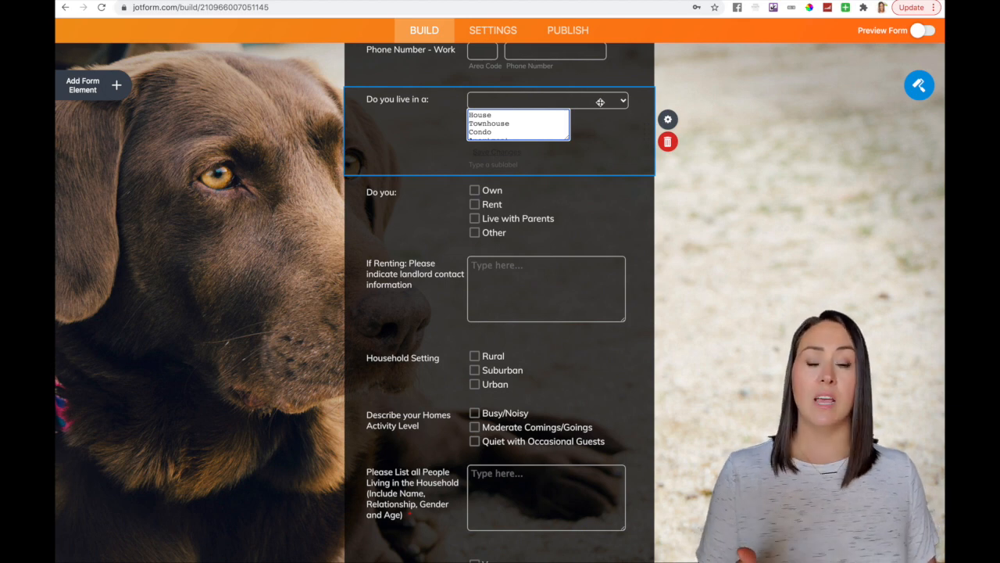
pyautogui.scroll(-2, 532, 128)
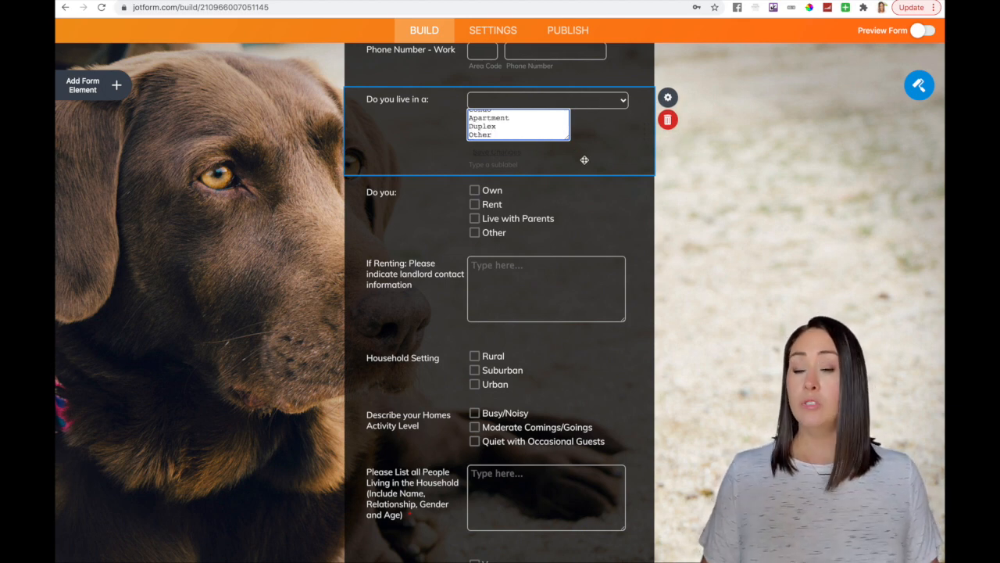
pyautogui.scroll(-5, 699, 221)
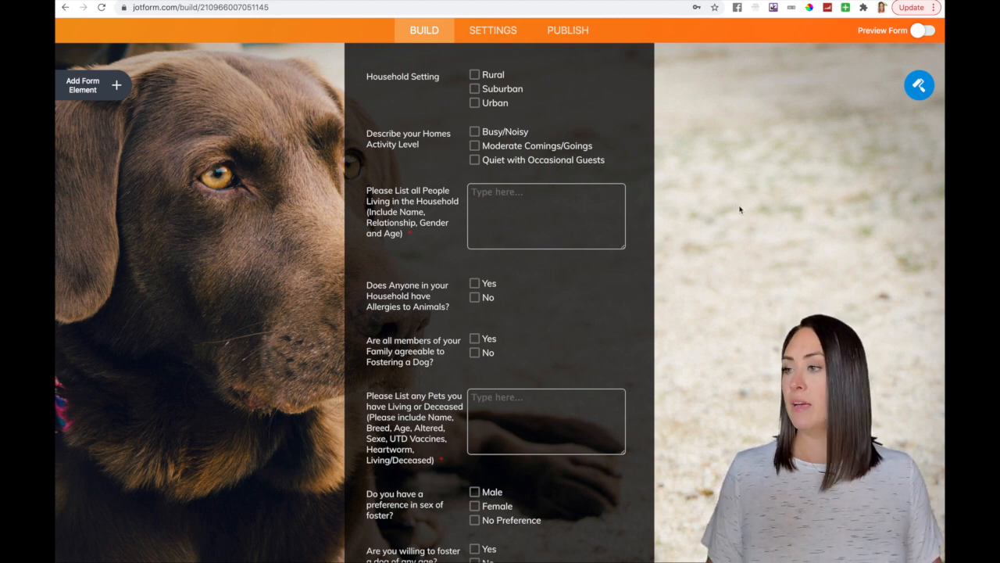
# Review the foster form's questions on household members, allergies, current pets and foster dog preferences.
pyautogui.scroll(-2, 740, 209)
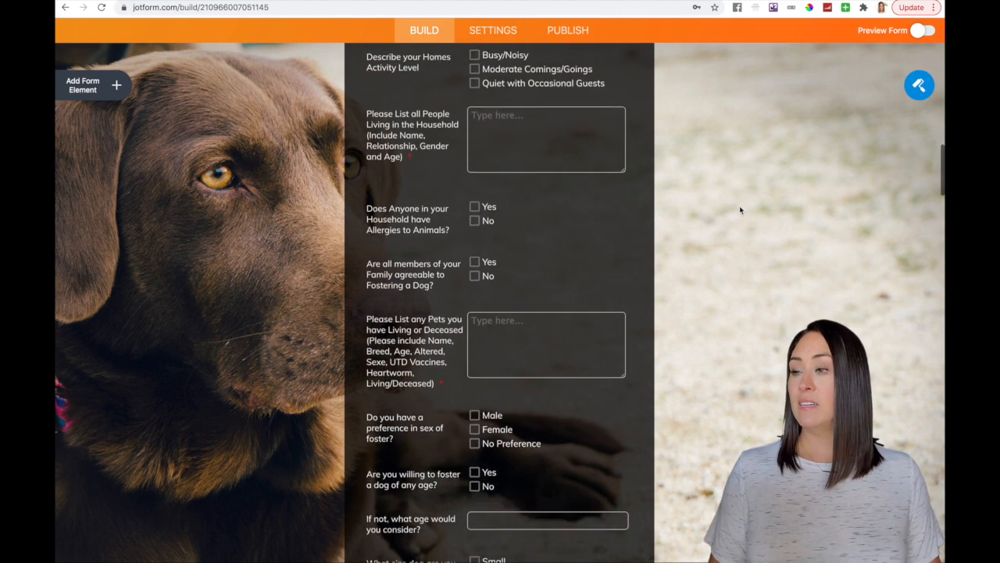
pyautogui.scroll(-2, 740, 209)
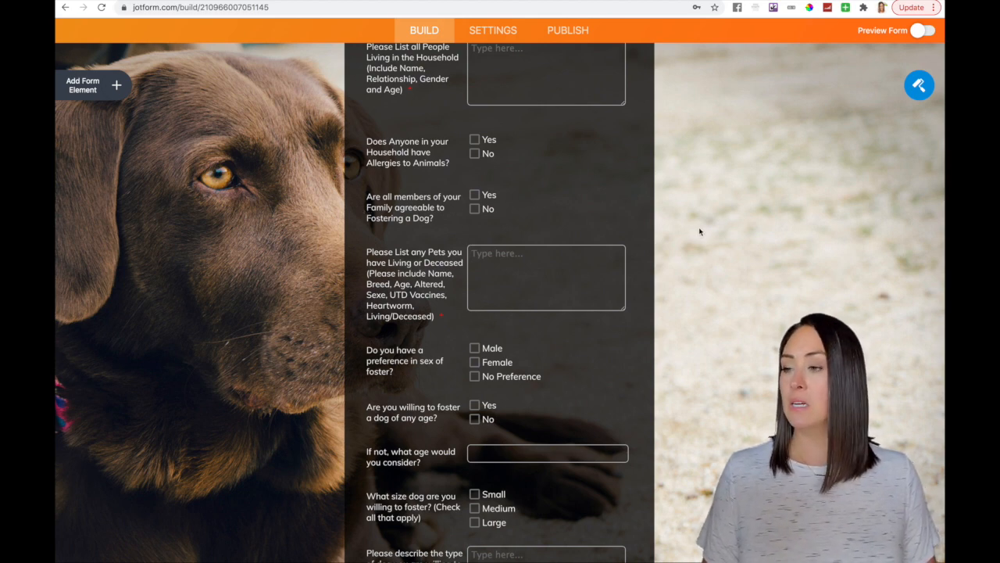
pyautogui.scroll(-8, 700, 232)
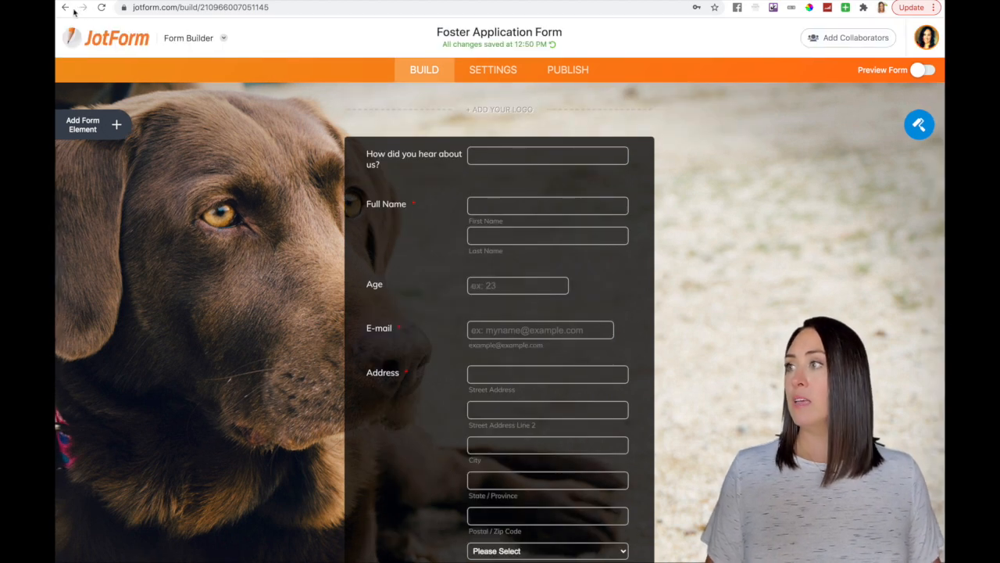
# Return to the forms list, start another template-based form and search the templates for "shelter".
pyautogui.click(67, 7)
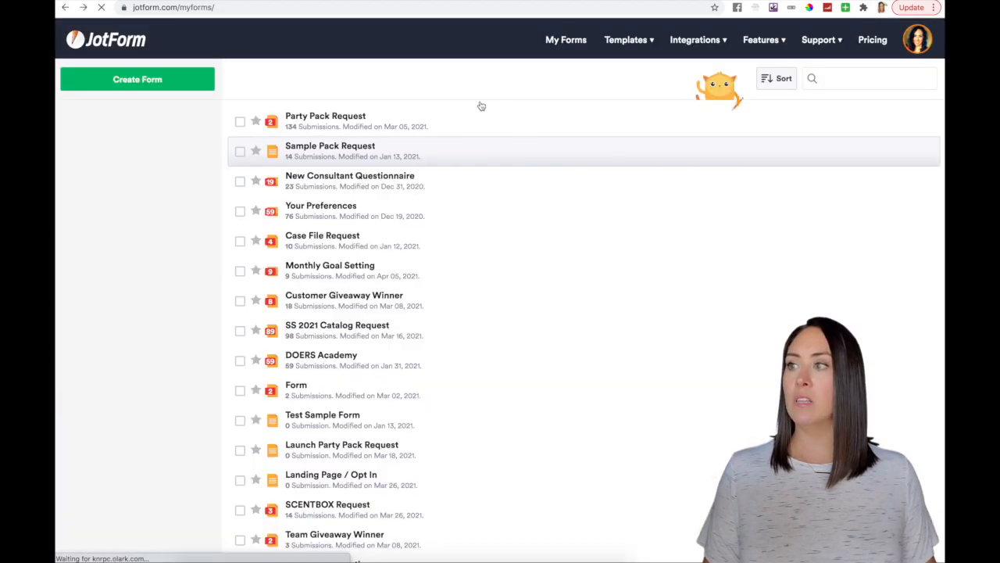
pyautogui.click(130, 81)
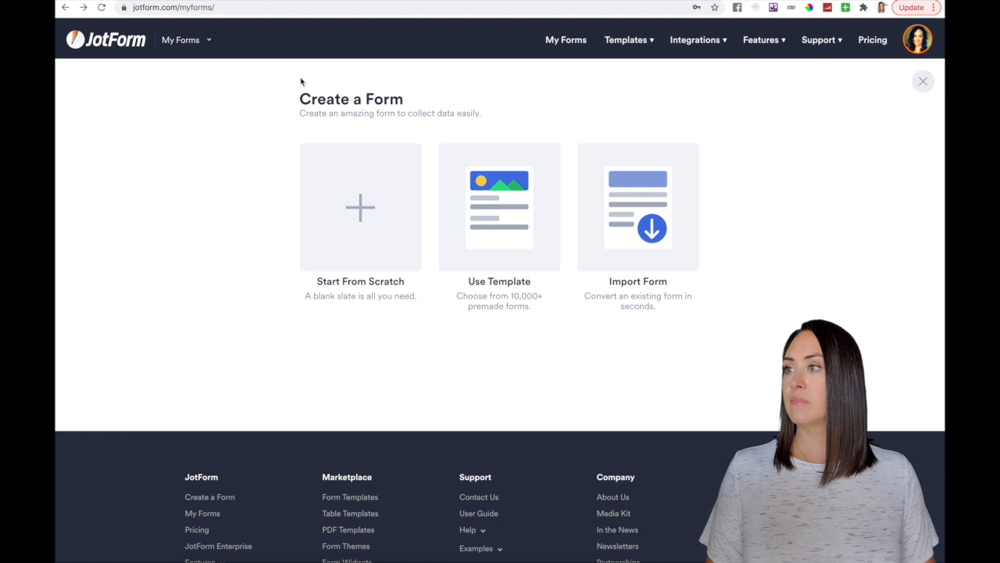
pyautogui.click(499, 207)
pyautogui.click(495, 139)
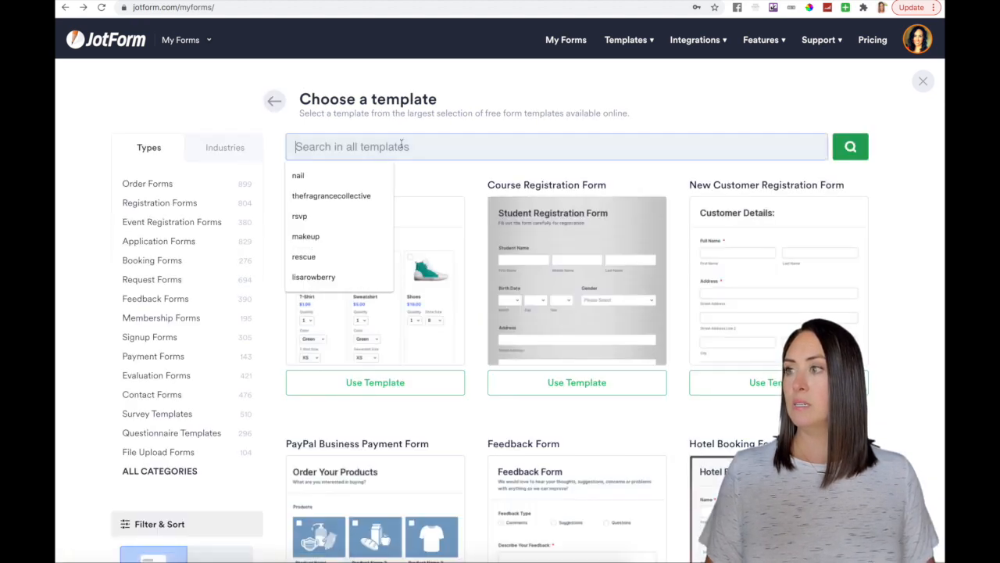
pyautogui.write('shelter')
pyautogui.press('Return')
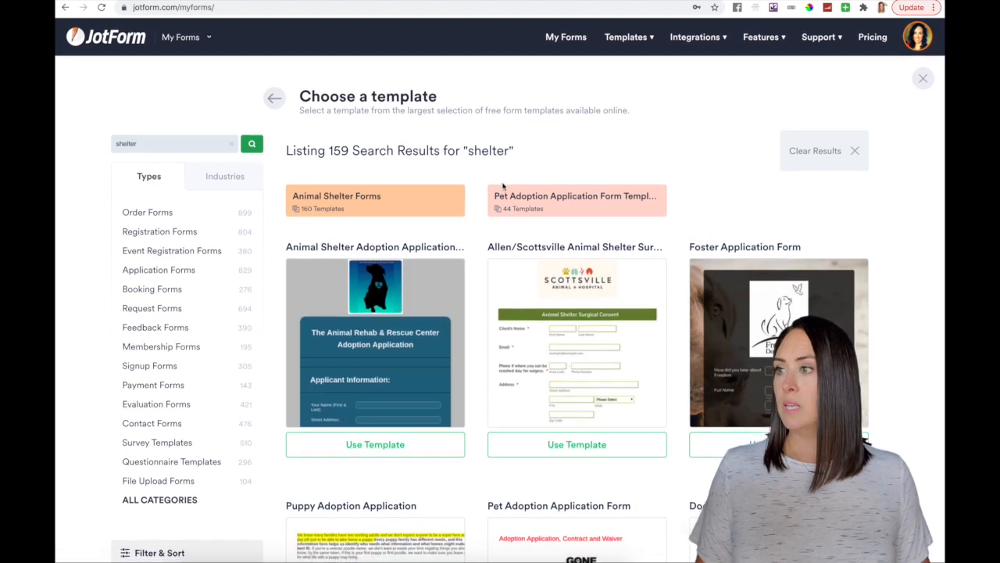
# Browse the matching templates and create a form from the Volunteer Animal Rescue Application Form template.
pyautogui.scroll(-1, 496, 188)
pyautogui.scroll(-7, 484, 188)
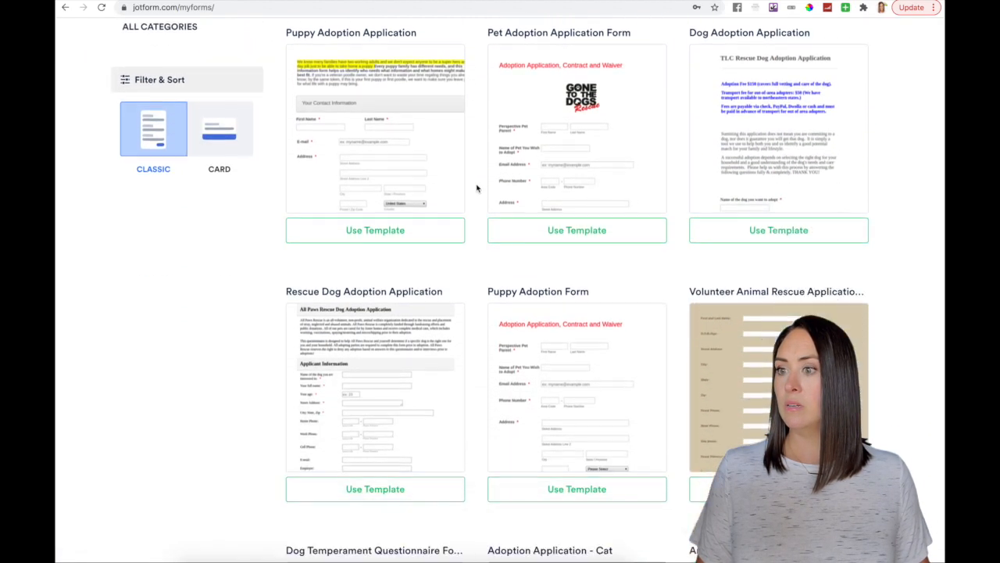
pyautogui.click(849, 246)
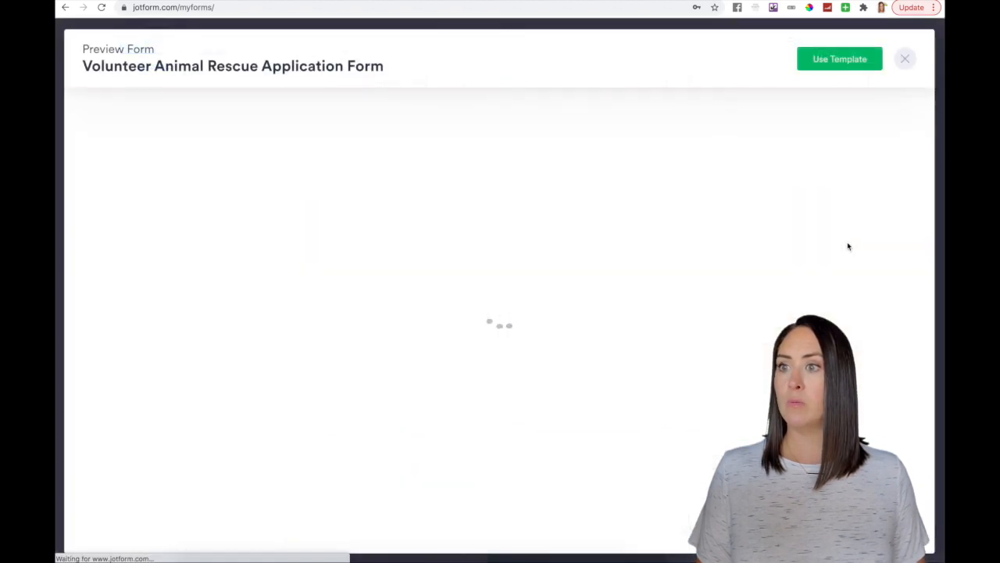
pyautogui.click(850, 59)
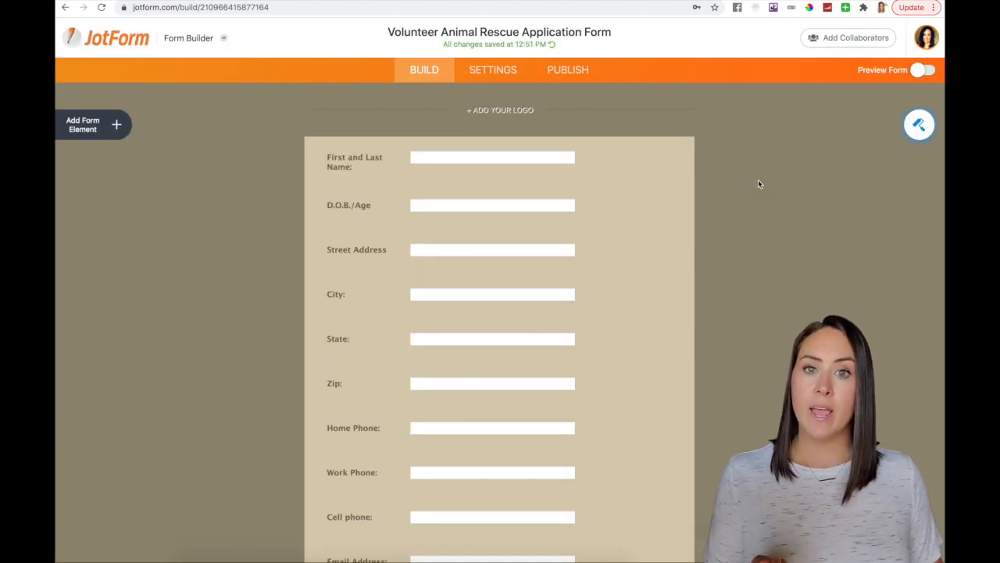
# Review the volunteer form's questions, from contact details and animal experience to work preferences, references and emergency contact.
pyautogui.scroll(-2, 758, 181)
pyautogui.scroll(-5, 758, 184)
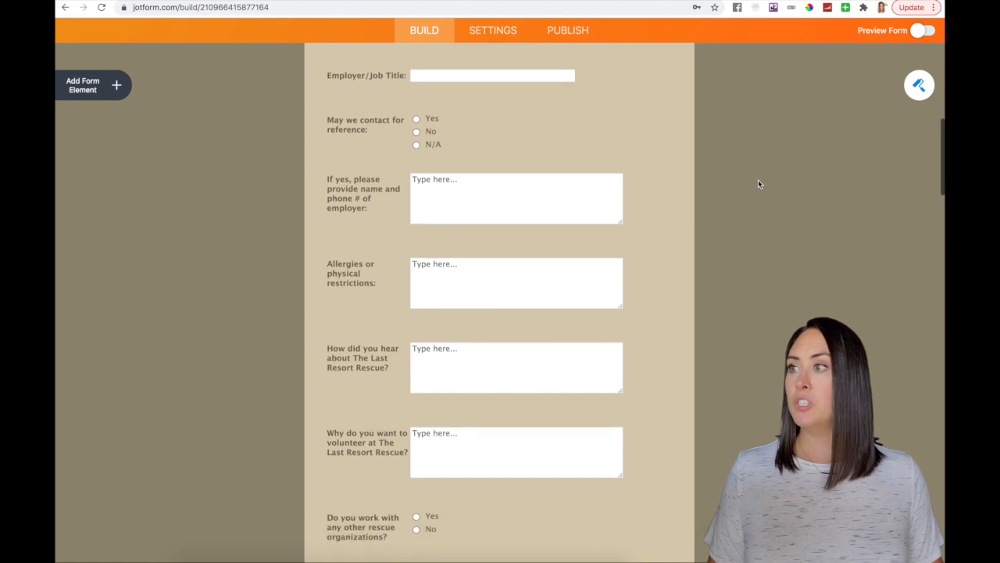
pyautogui.scroll(-1, 758, 184)
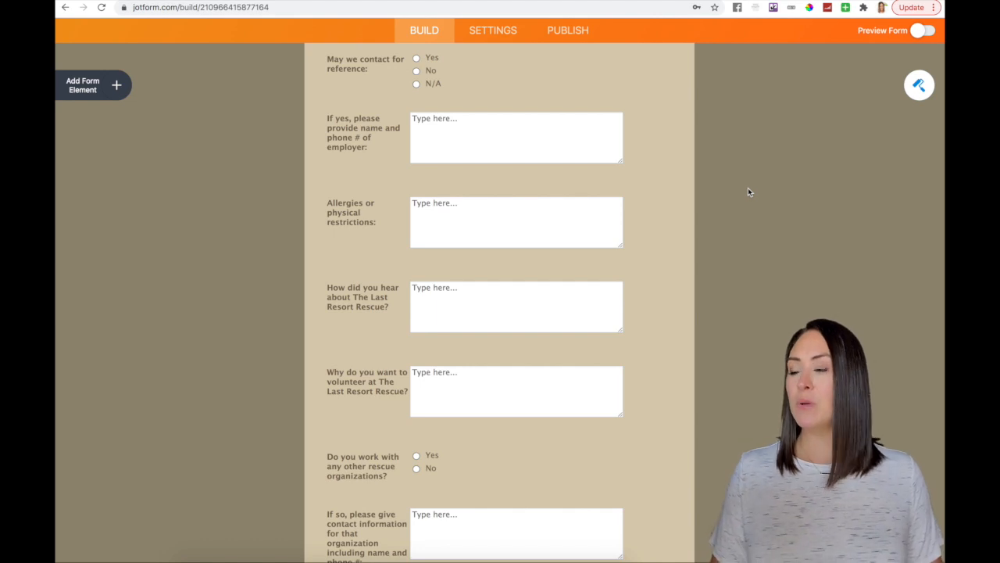
pyautogui.scroll(-1, 748, 191)
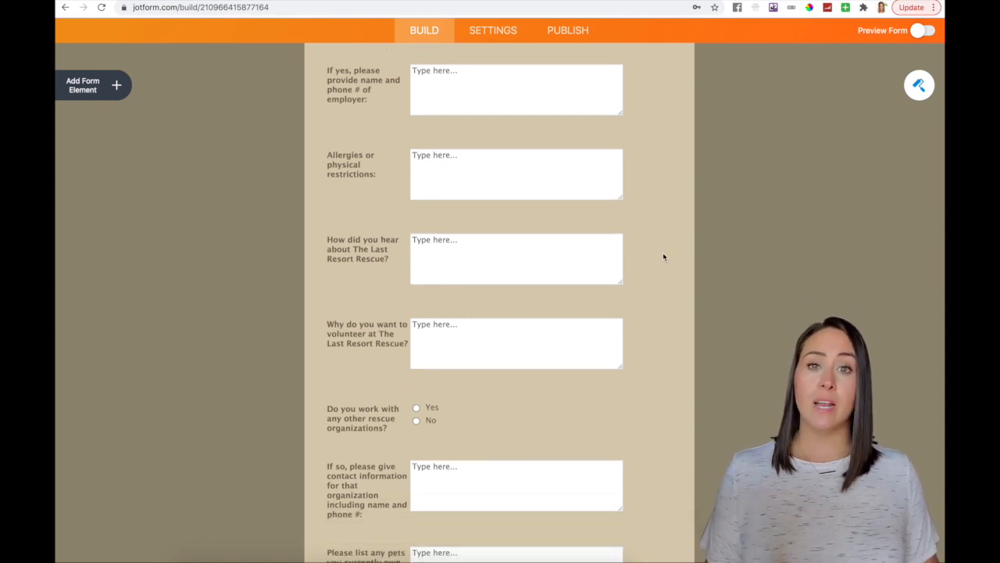
pyautogui.scroll(-8, 797, 251)
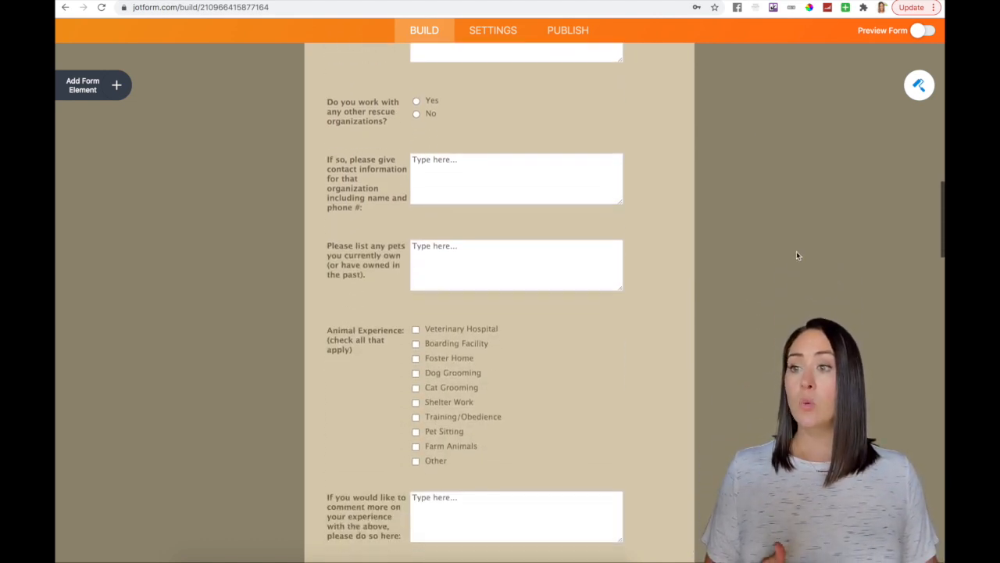
pyautogui.scroll(-2, 797, 254)
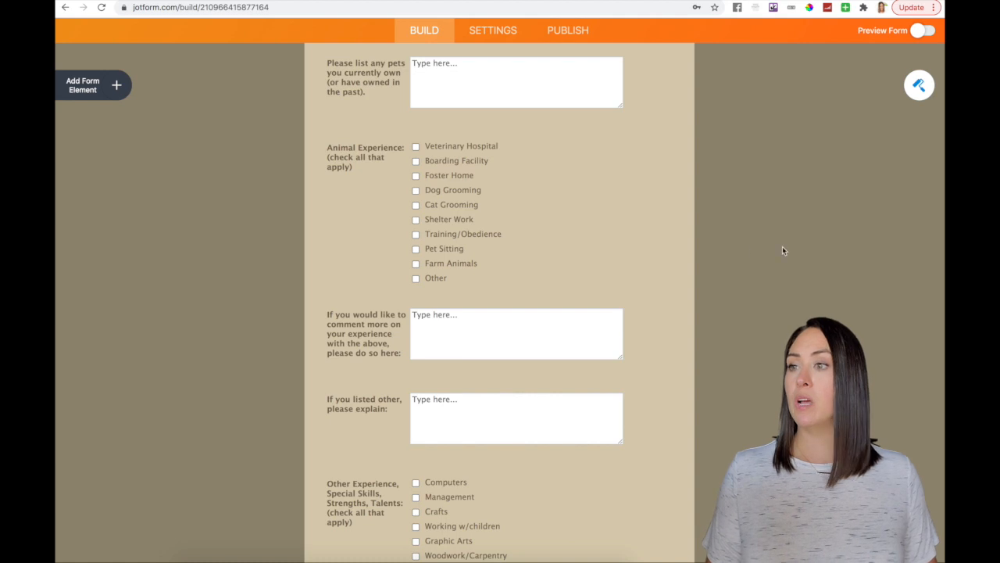
pyautogui.scroll(-1, 747, 247)
pyautogui.scroll(-8, 742, 250)
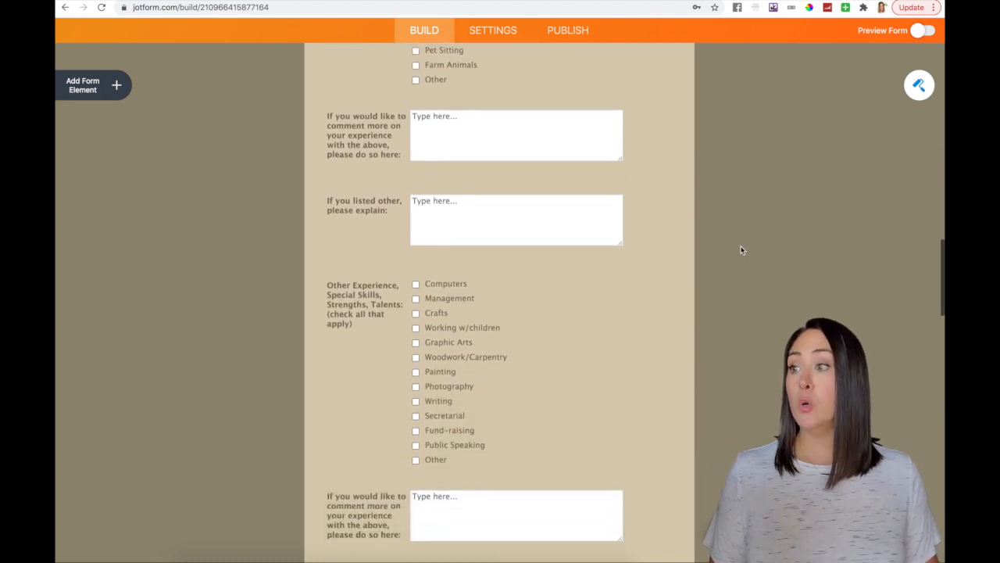
pyautogui.scroll(-7, 742, 250)
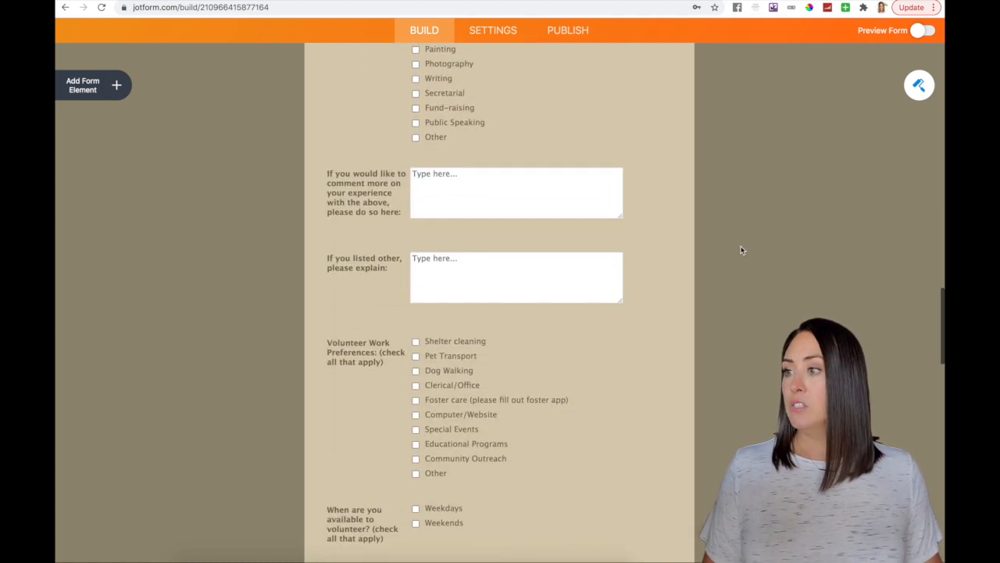
pyautogui.scroll(-1, 742, 250)
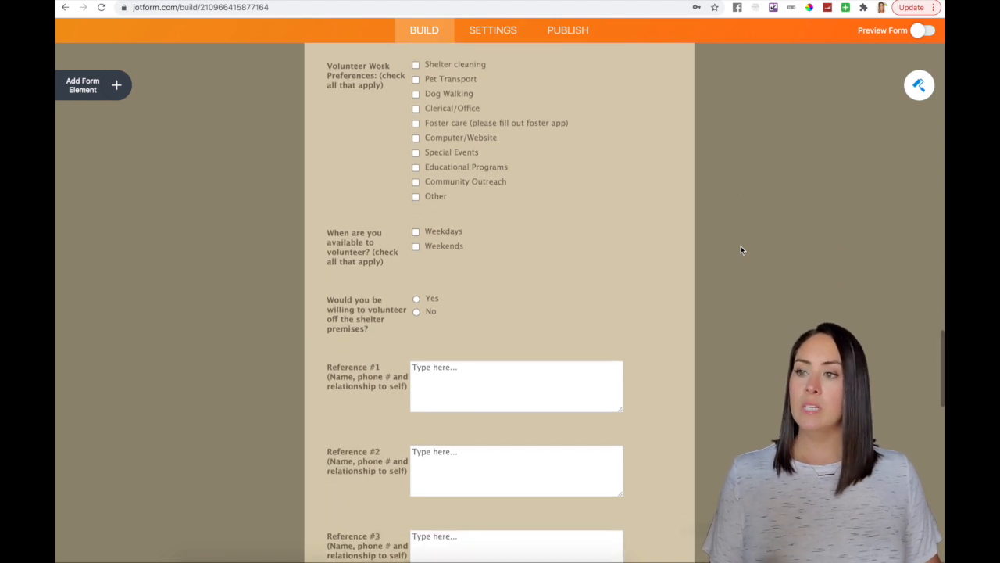
pyautogui.scroll(-3, 742, 250)
pyautogui.scroll(-1, 742, 250)
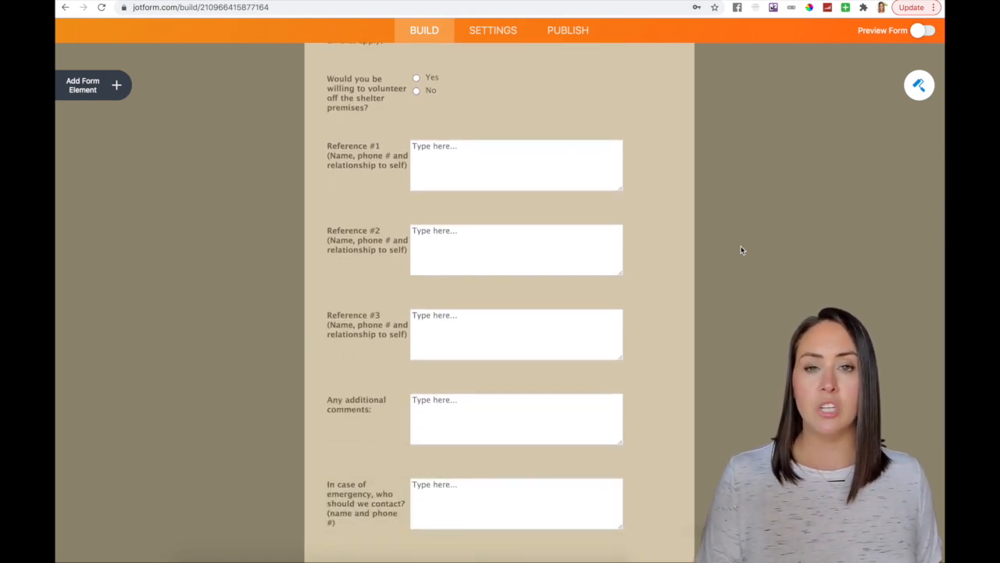
pyautogui.scroll(-1, 744, 249)
pyautogui.scroll(-1, 746, 249)
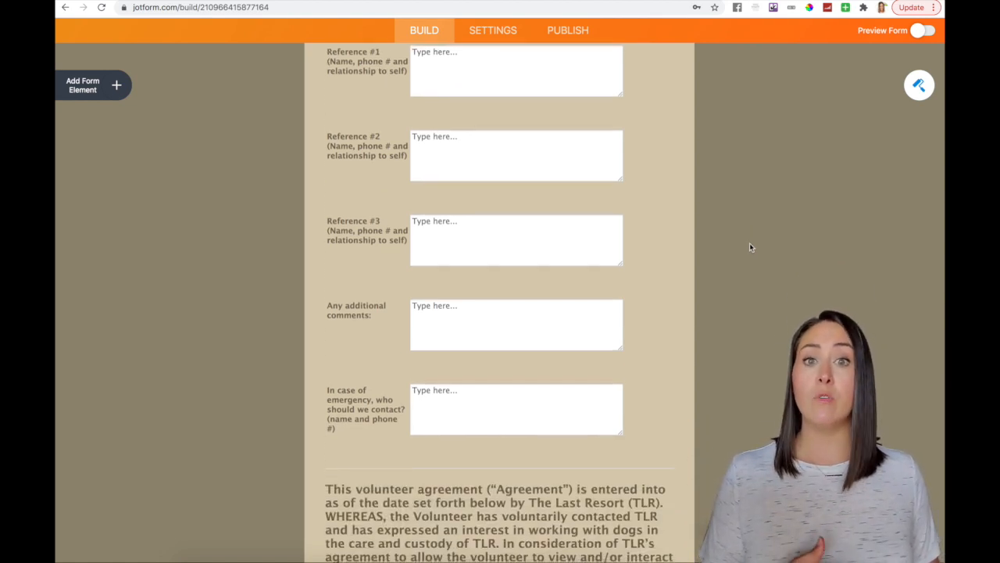
pyautogui.scroll(-1, 747, 244)
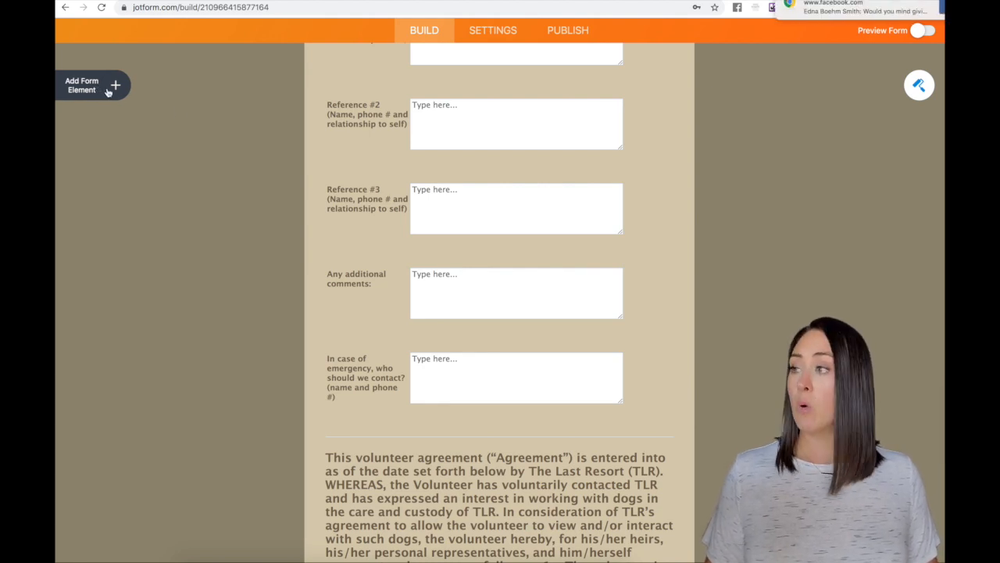
# Add a File Upload element between the emergency contact question and the volunteer agreement.
pyautogui.click(109, 91)
pyautogui.scroll(-2, 114, 125)
pyautogui.scroll(-5, 113, 125)
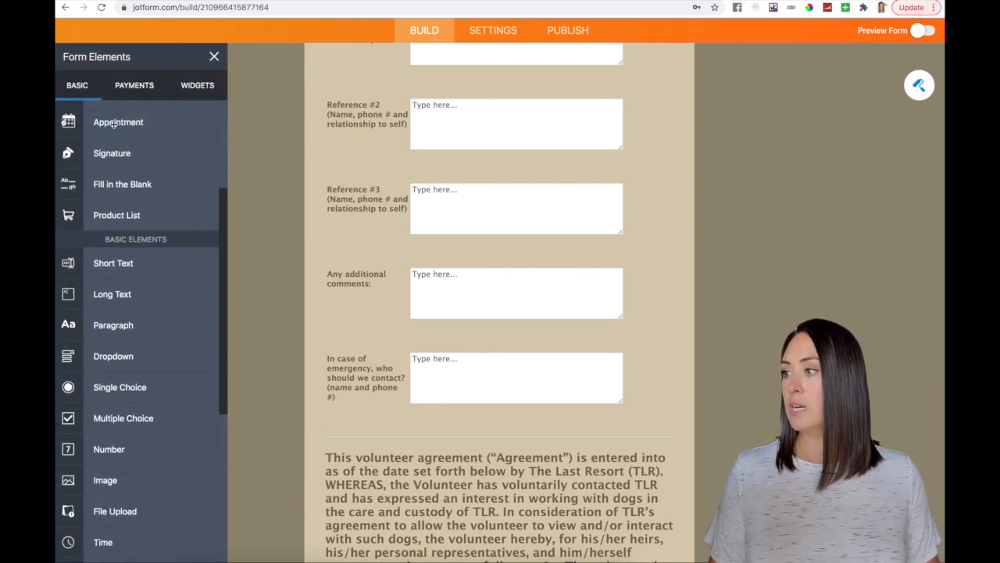
pyautogui.scroll(-1, 109, 123)
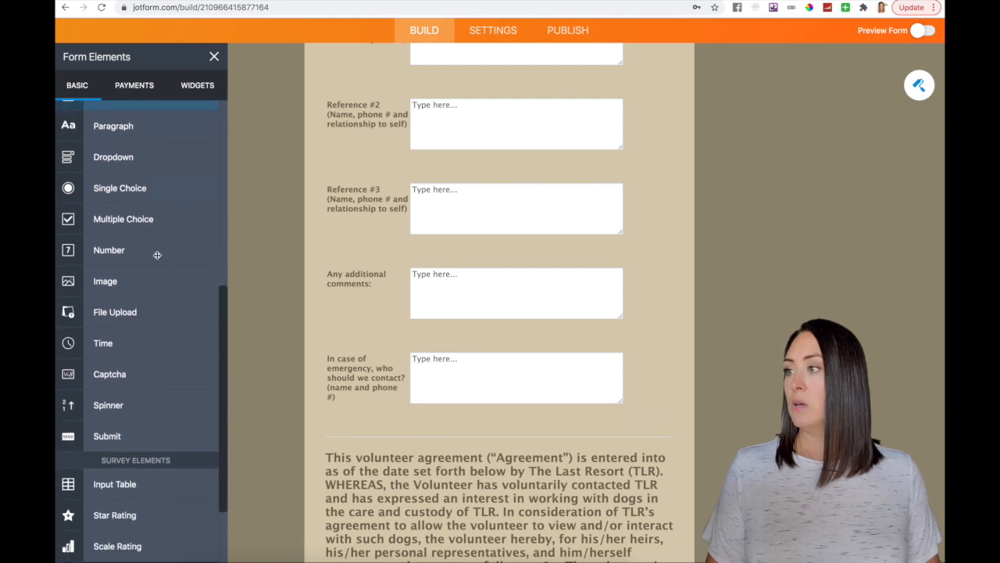
pyautogui.moveTo(312, 373); pyautogui.dragTo(450, 440)
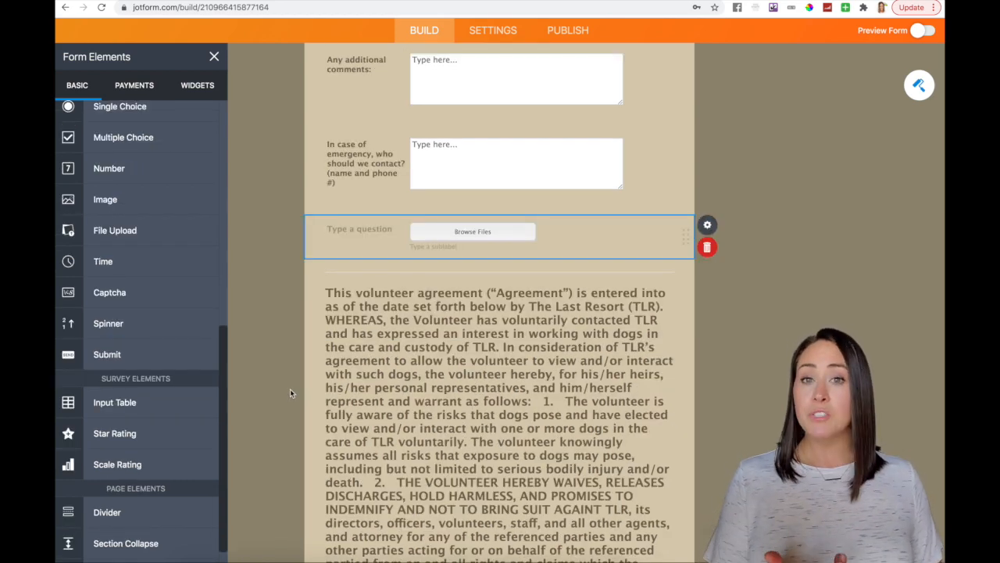
# Look over the volunteer agreement and the liability waiver field, and return to the start of the form.
pyautogui.scroll(-4, 290, 389)
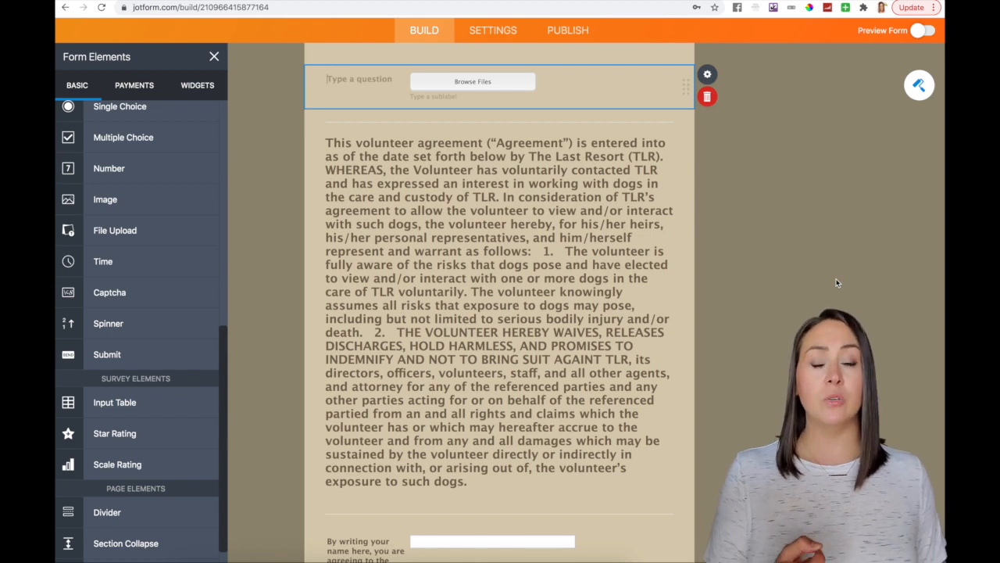
pyautogui.scroll(-3, 774, 309)
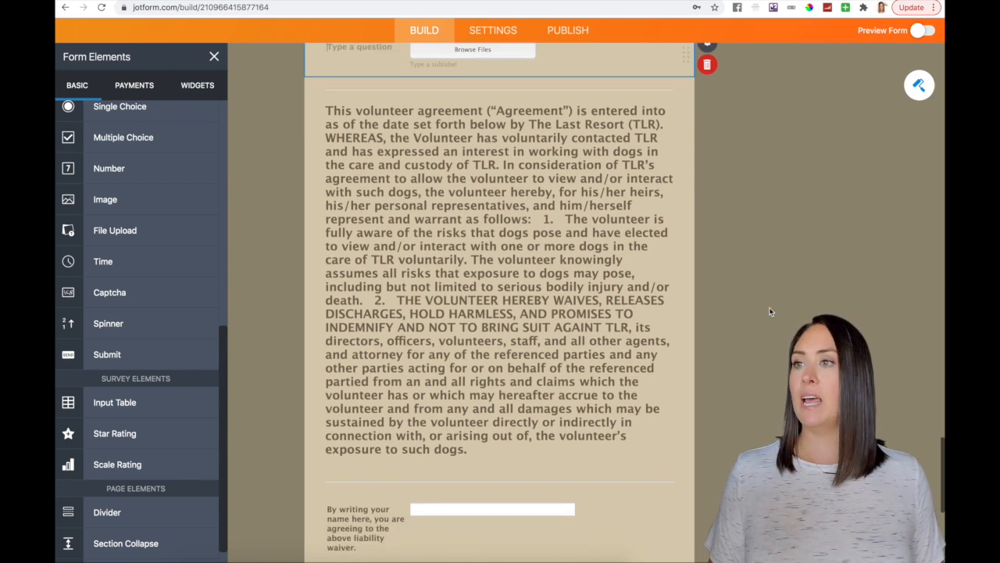
pyautogui.scroll(10, 774, 309)
pyautogui.scroll(5, 752, 295)
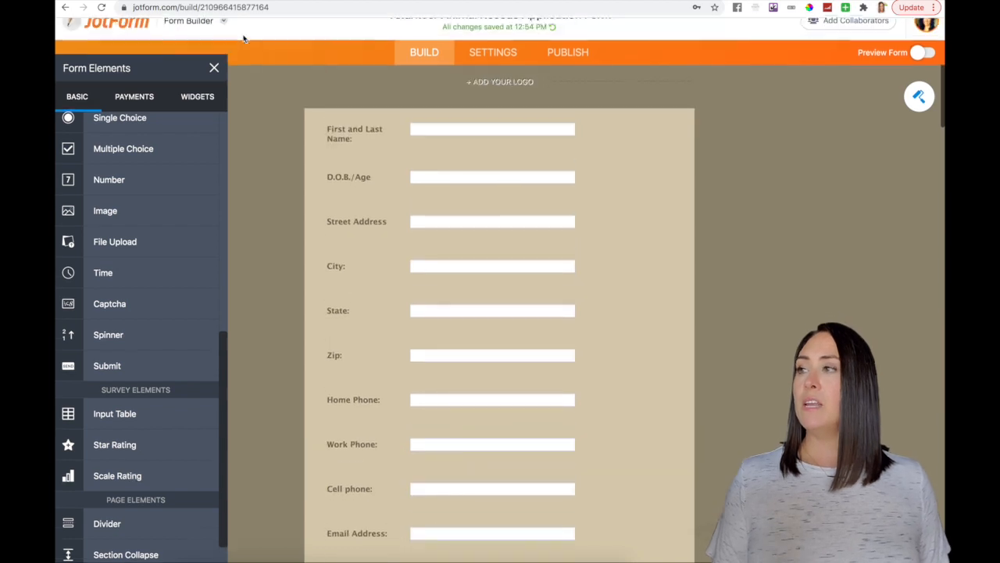
# From the forms list, search the templates for "shelter donation" and create a form from the Animal Shelter Donation Form template.
pyautogui.click(123, 40)
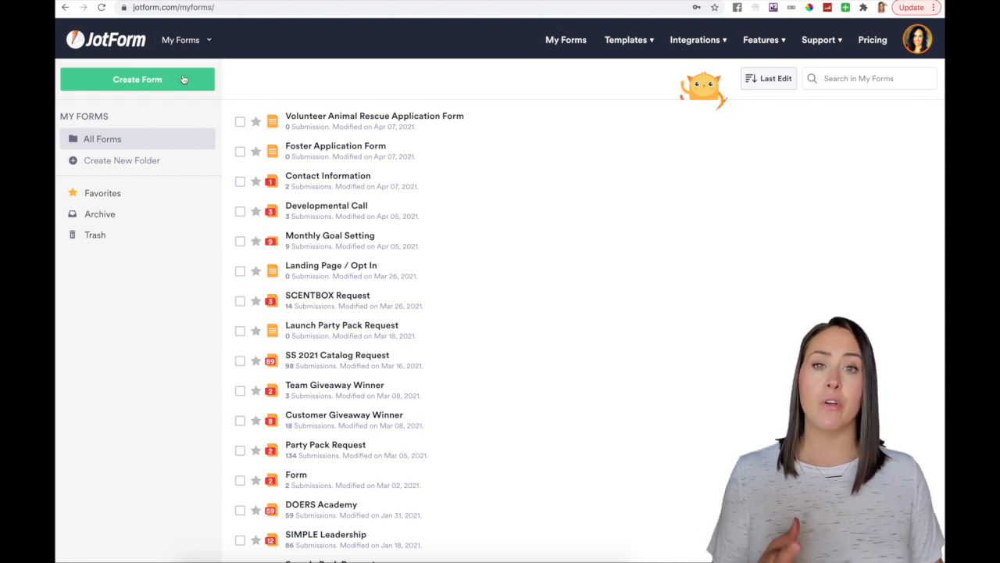
pyautogui.click(164, 83)
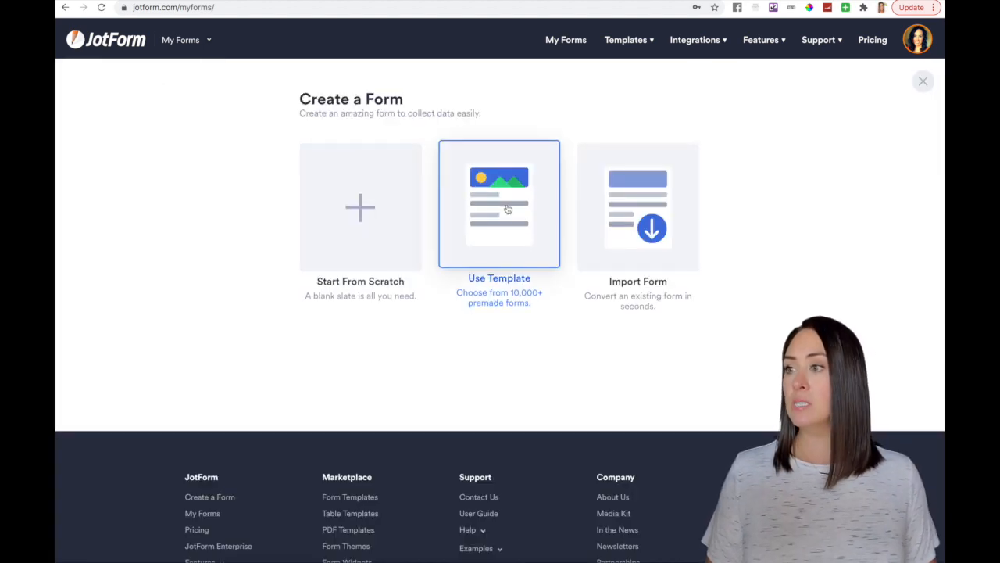
pyautogui.click(507, 177)
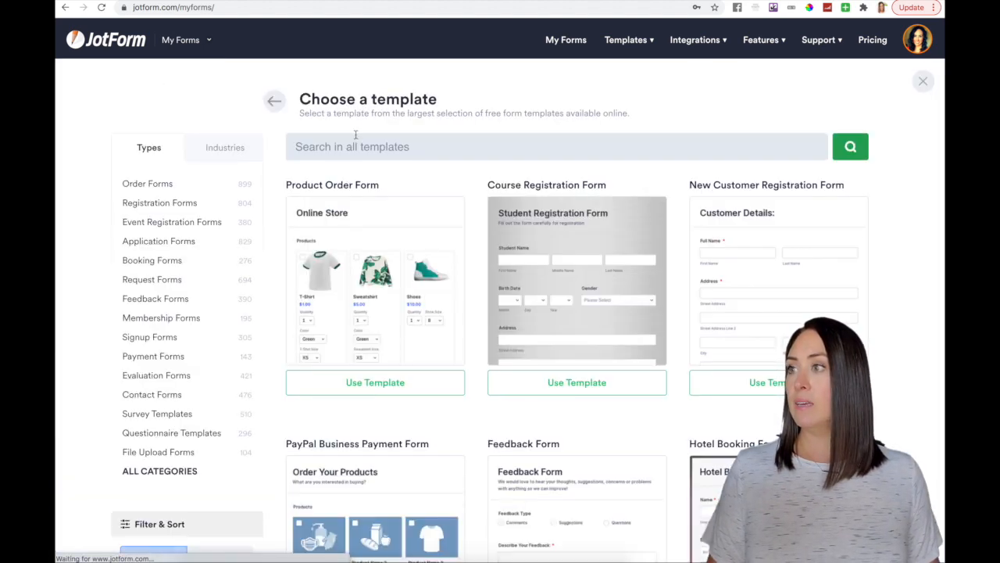
pyautogui.write('shelter donation')
pyautogui.press('Return')
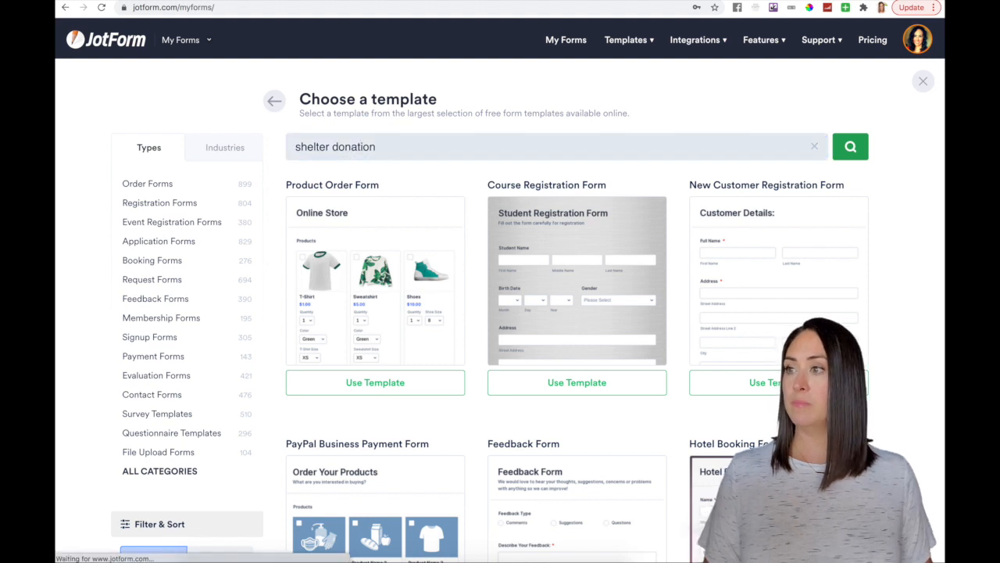
pyautogui.click(407, 400)
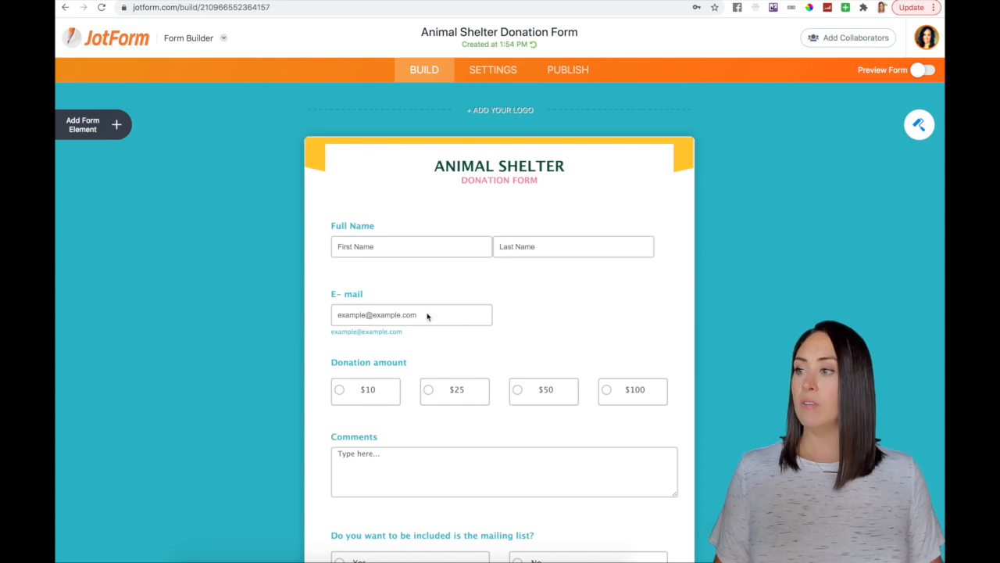
# Look over the donation form and add a PayPal Business payment element between the donation amount and comments questions.
pyautogui.scroll(-3, 713, 389)
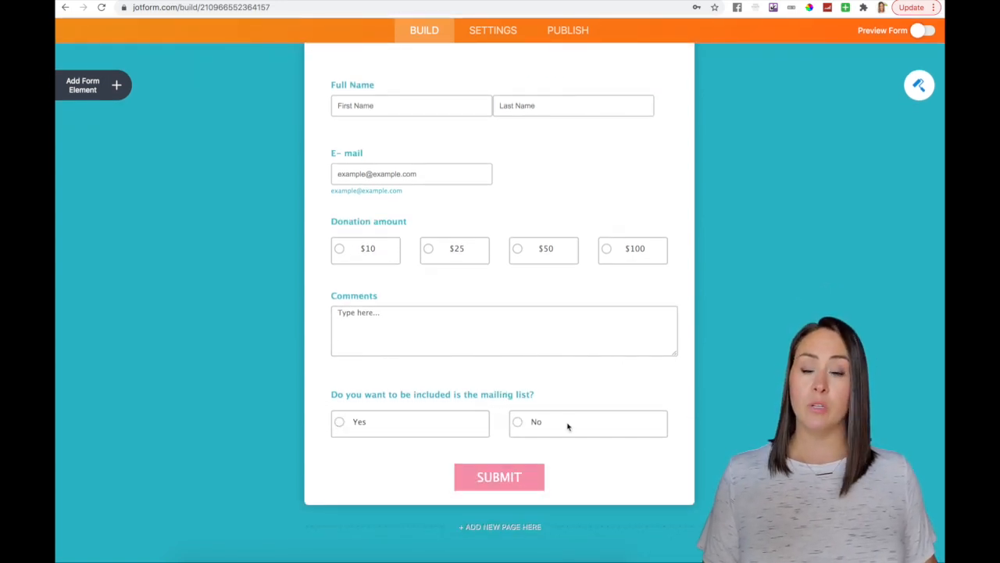
pyautogui.scroll(1, 487, 258)
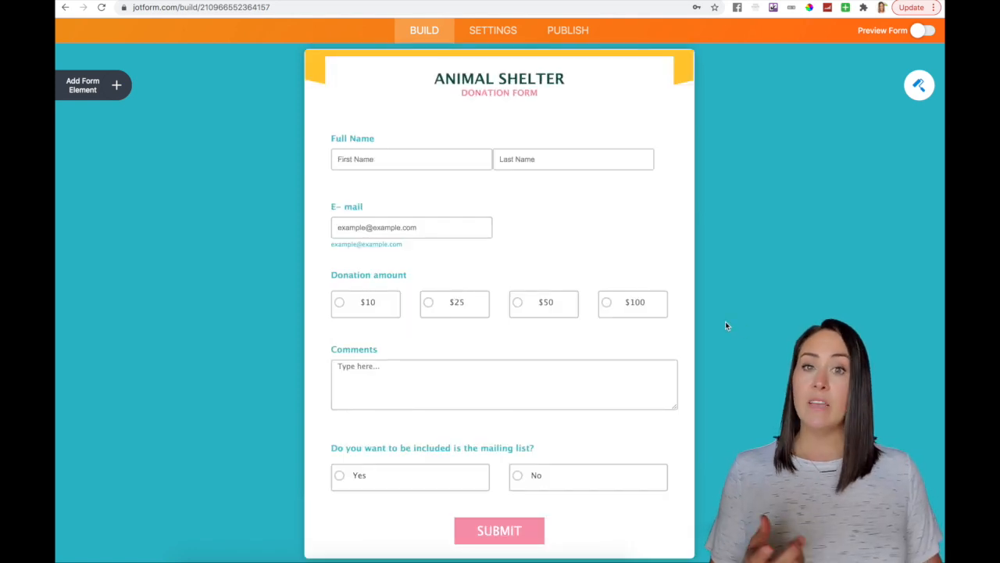
pyautogui.click(86, 88)
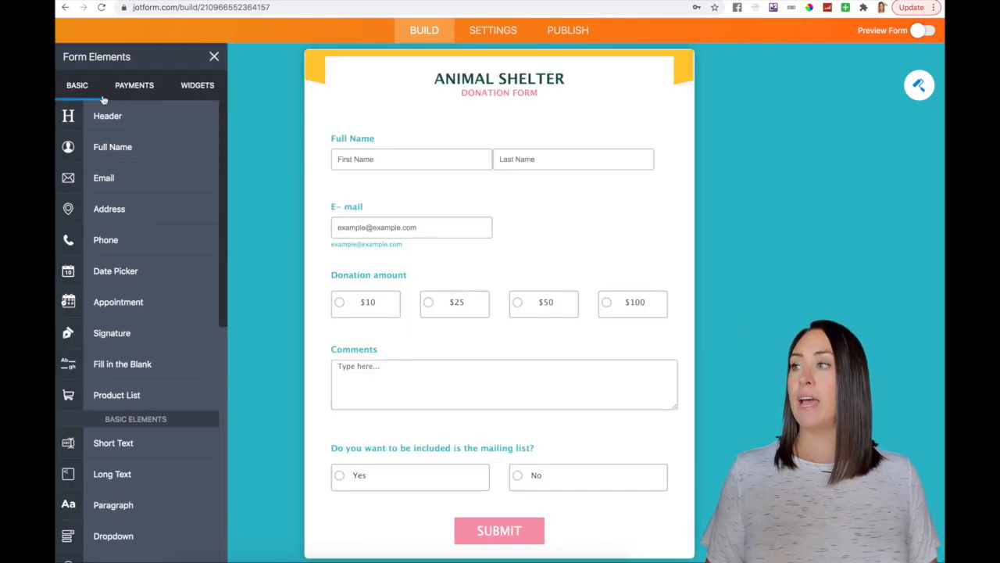
pyautogui.click(136, 91)
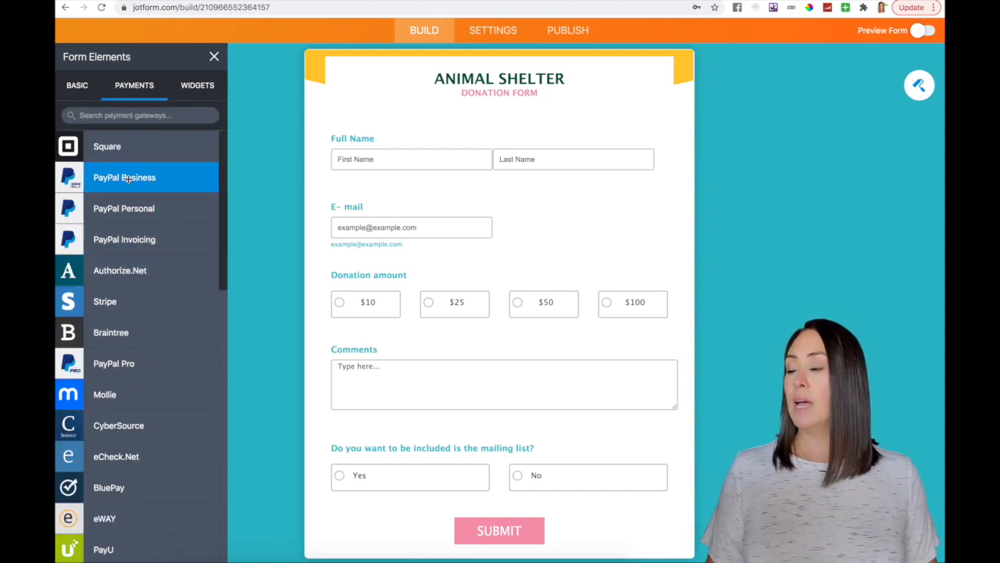
pyautogui.moveTo(127, 178); pyautogui.dragTo(451, 358)
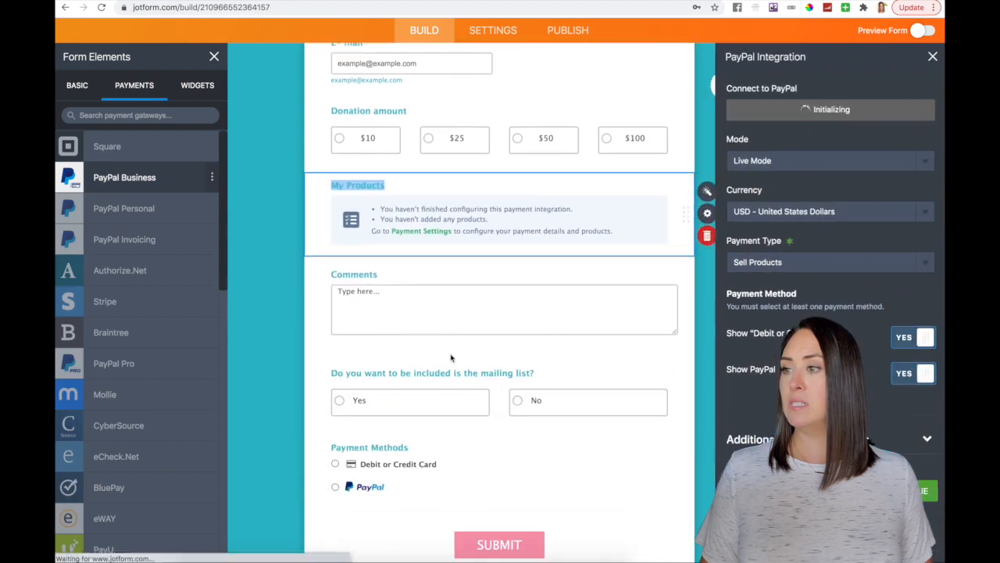
# Set the PayPal payment type to Collect Donations and move the payment field below the mailing list question.
pyautogui.moveTo(728, 243); pyautogui.dragTo(793, 243)
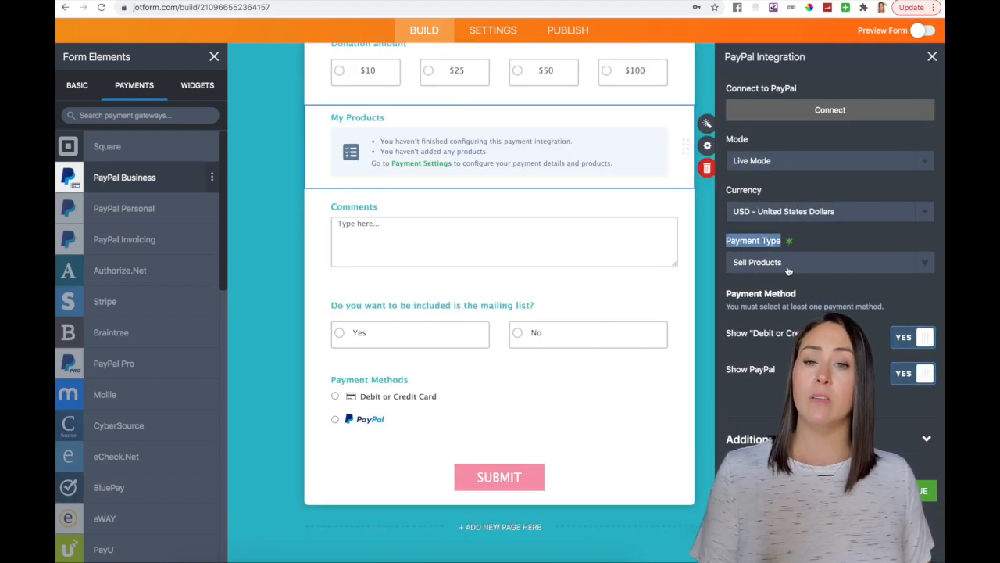
pyautogui.click(786, 270)
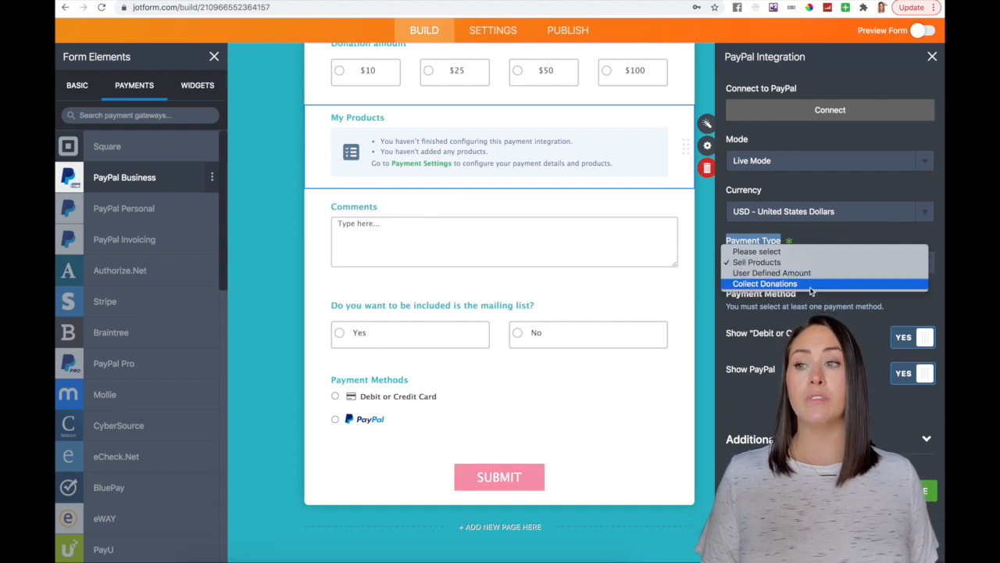
pyautogui.click(812, 285)
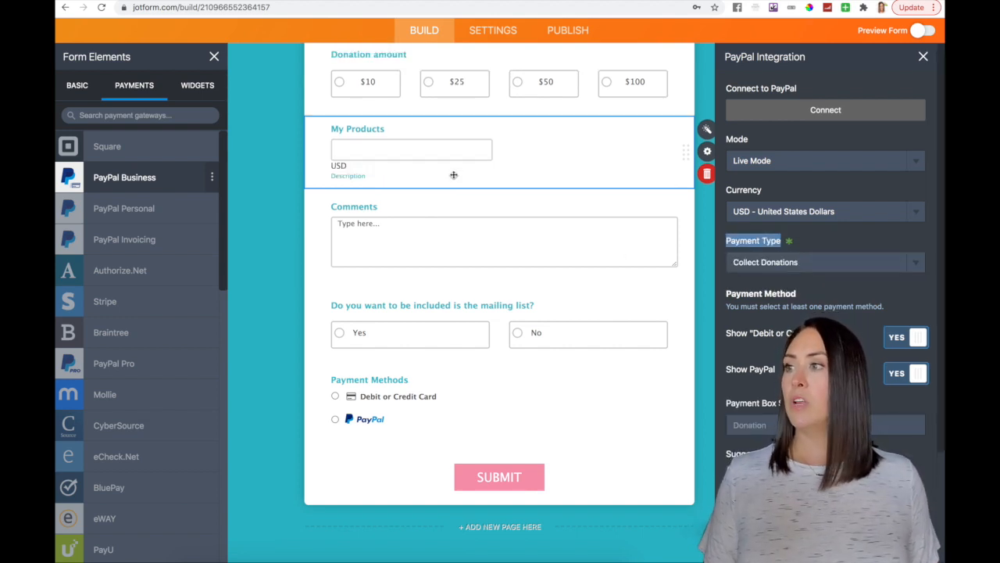
pyautogui.moveTo(522, 137); pyautogui.dragTo(521, 322)
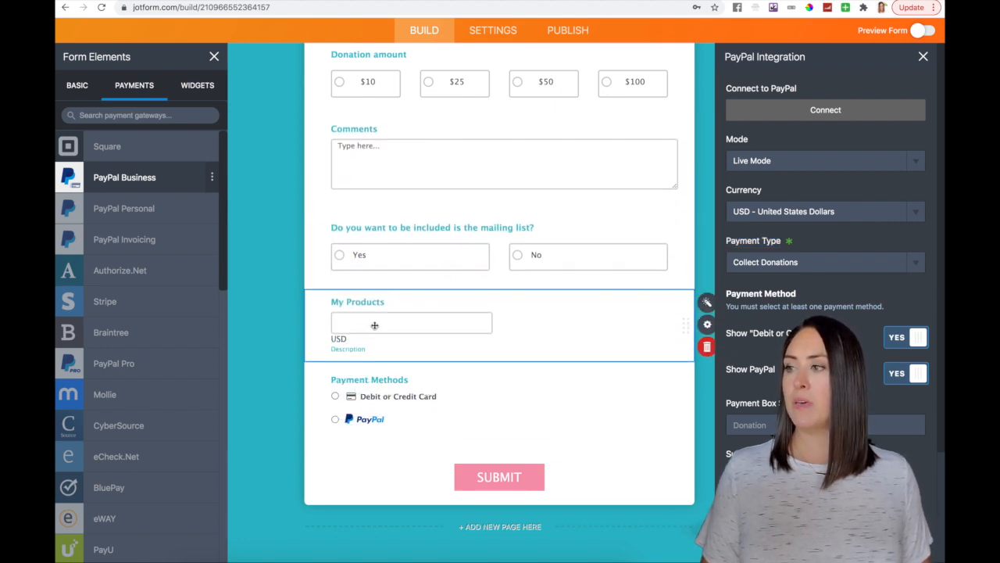
pyautogui.click(472, 397)
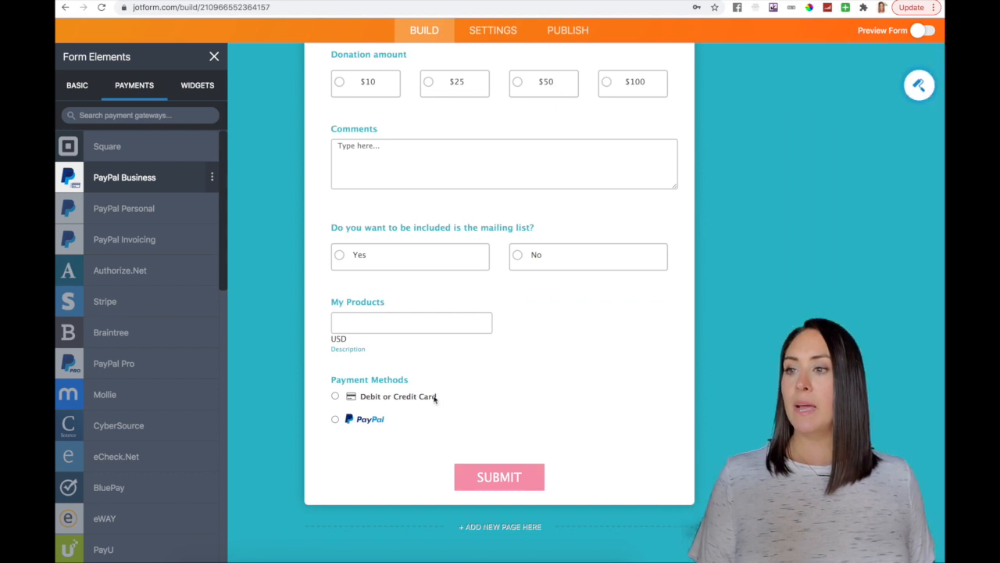
# In the PayPal field's payment settings, turn the debit or credit card option off and back on.
pyautogui.click(436, 319)
pyautogui.click(707, 303)
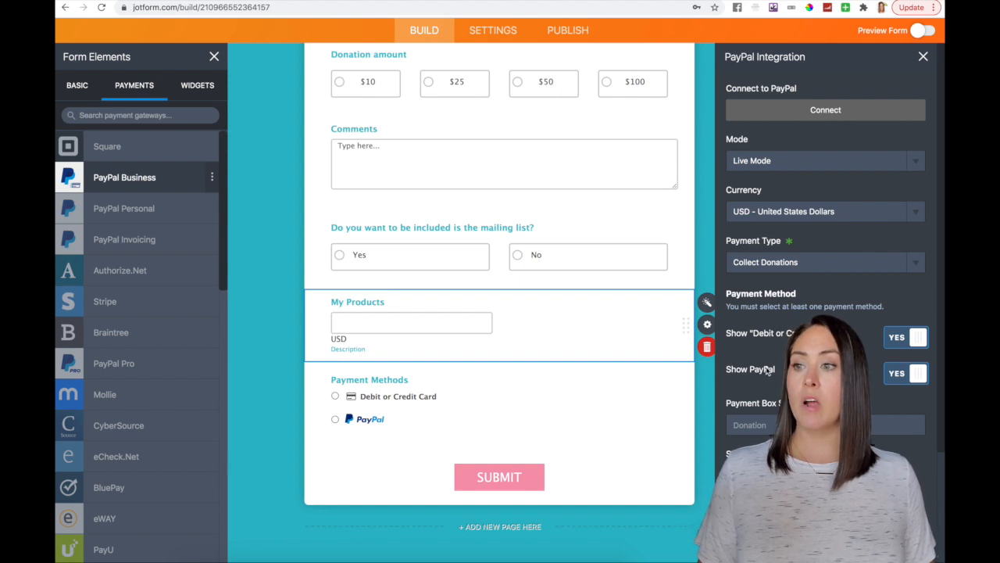
pyautogui.click(908, 344)
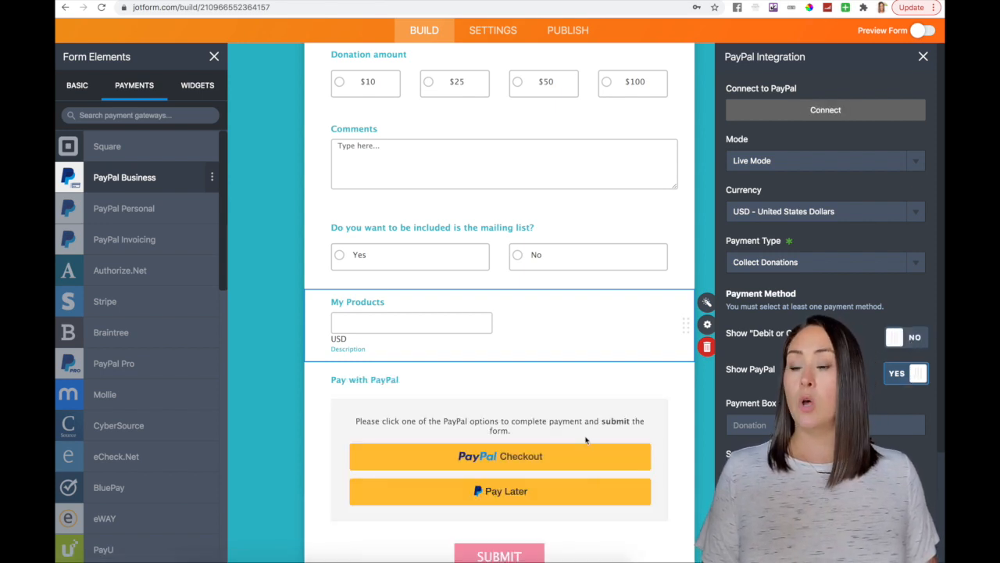
pyautogui.click(916, 345)
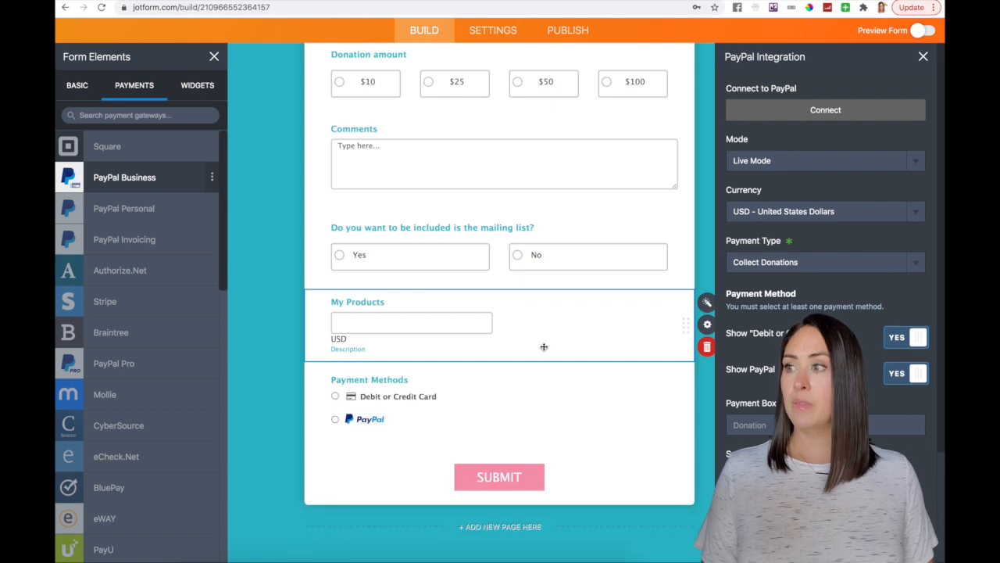
# Delete the template's donation amount question with the preset $10 to $100 choices.
pyautogui.scroll(2, 547, 348)
pyautogui.click(582, 234)
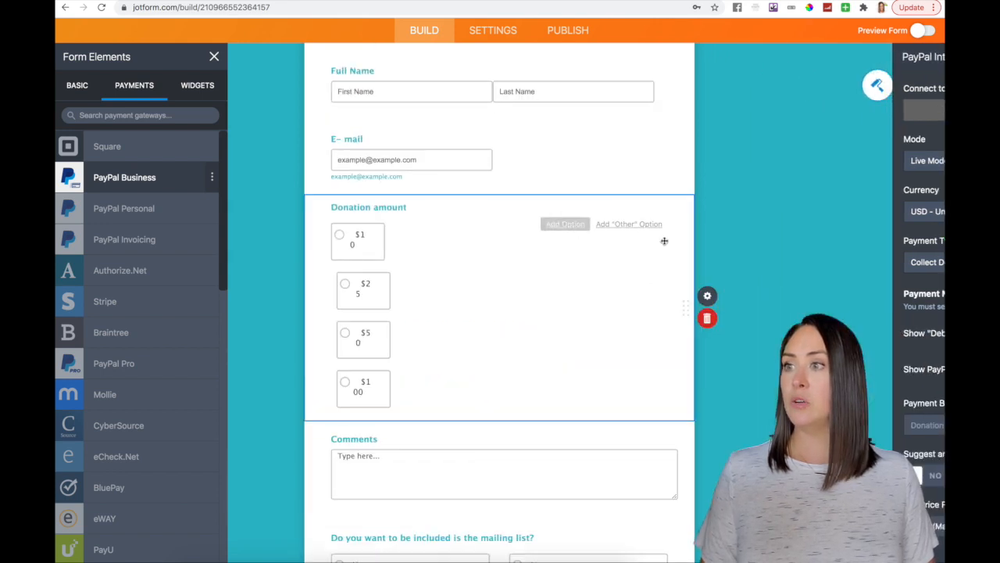
pyautogui.click(709, 317)
# Move the mailing list question above the comments field.
pyautogui.scroll(1, 731, 313)
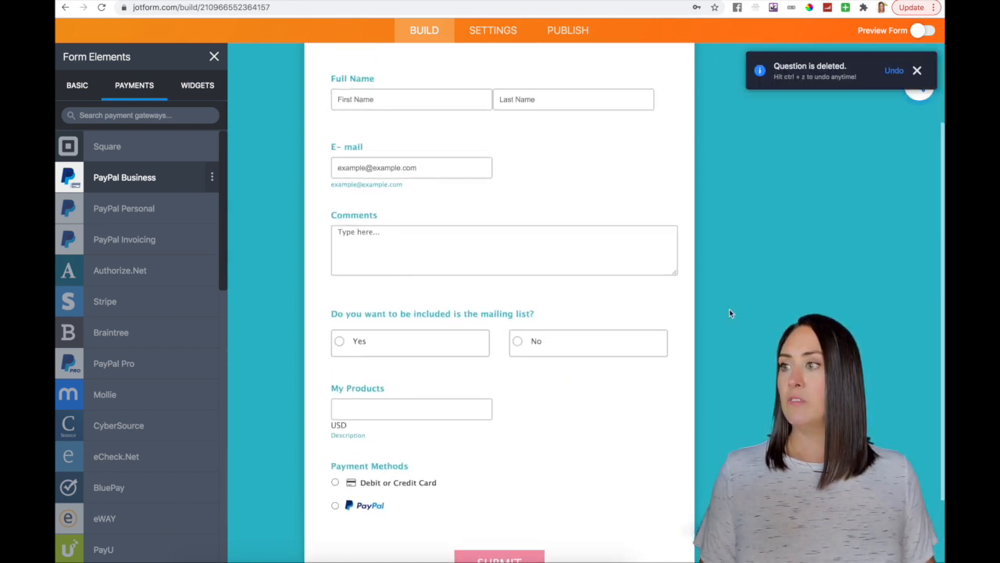
pyautogui.moveTo(400, 316); pyautogui.dragTo(399, 246)
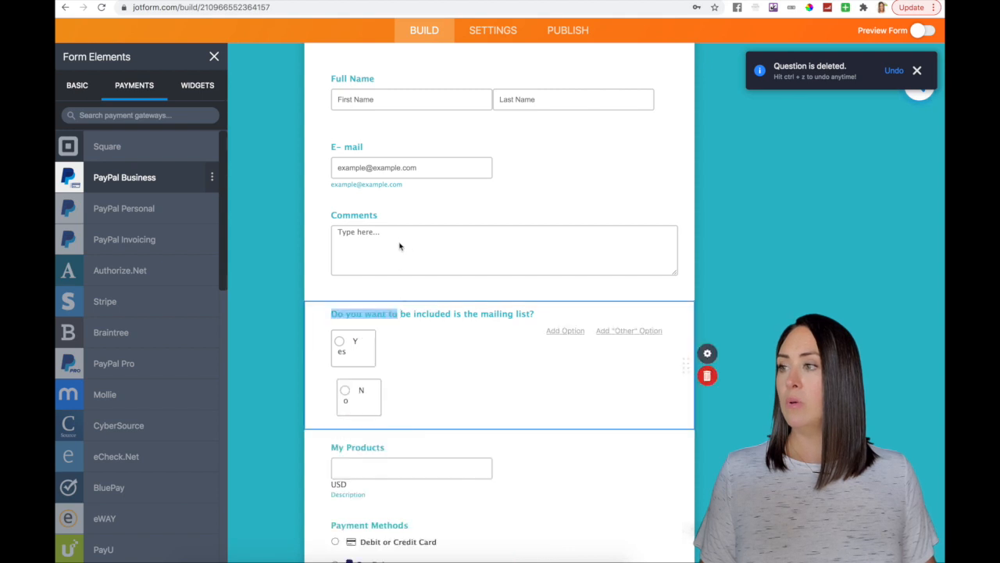
pyautogui.moveTo(491, 334); pyautogui.dragTo(491, 225)
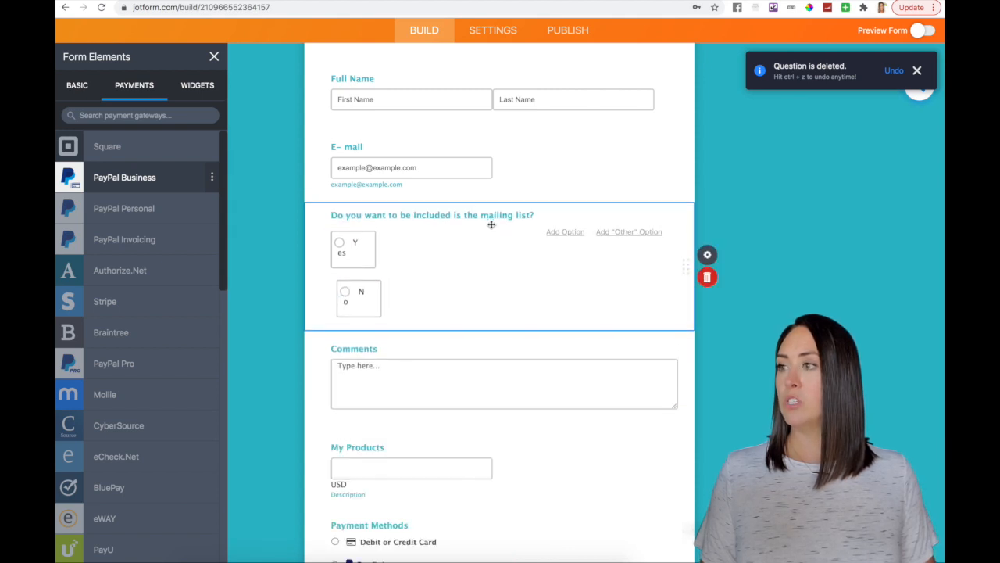
pyautogui.click(734, 182)
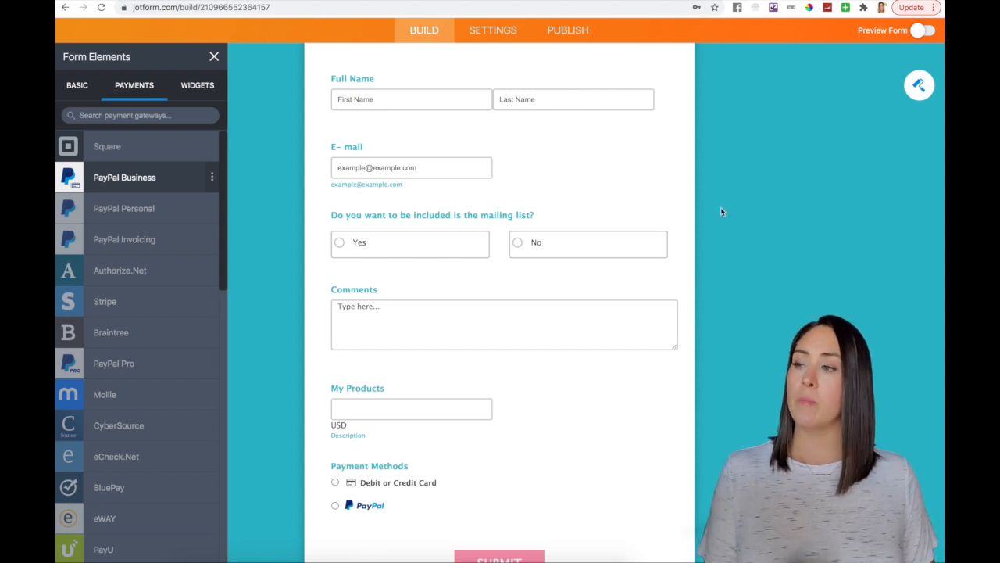
# Rename the PayPal payment field's label to "Donation Amount".
pyautogui.scroll(-2, 714, 313)
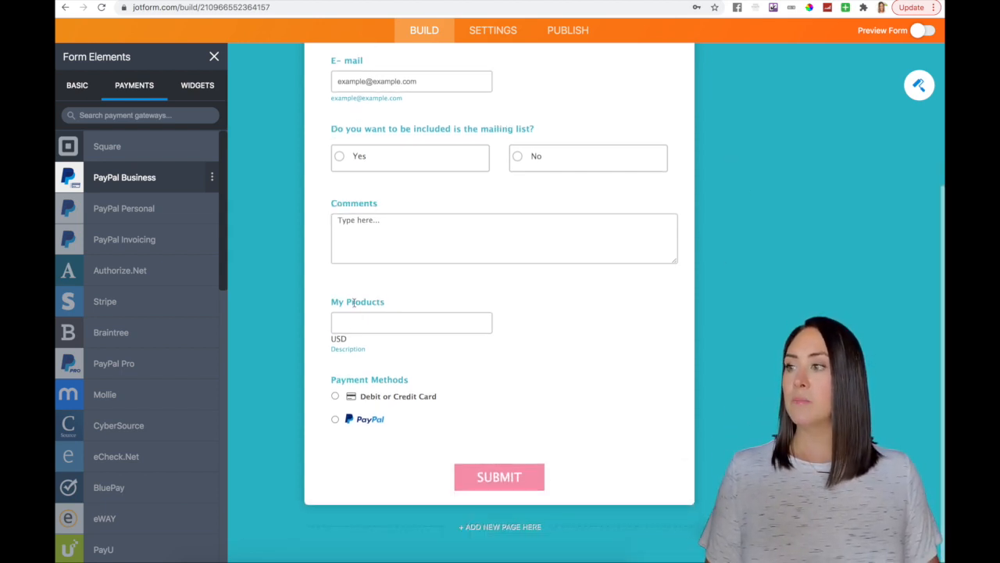
pyautogui.click(364, 301)
pyautogui.write('Donation')
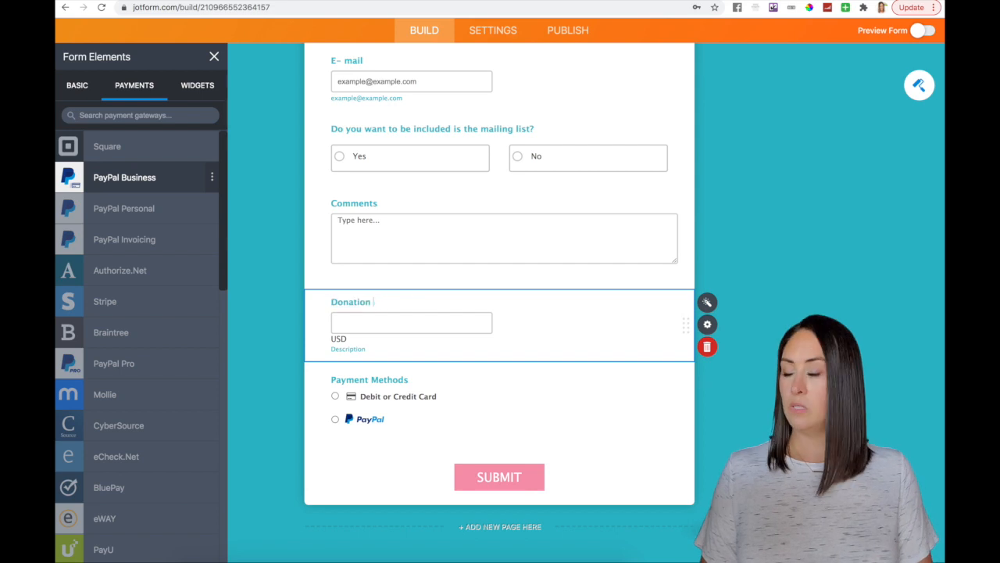
pyautogui.write(' Amount')
pyautogui.click(745, 389)
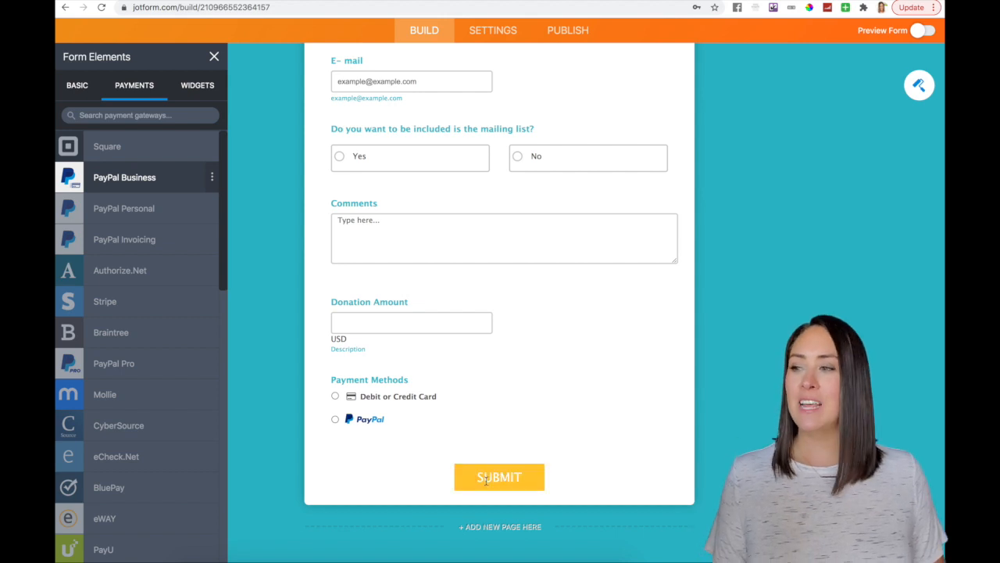
# In the form's thank you page settings, choose to redirect to an external link after submission.
pyautogui.click(493, 38)
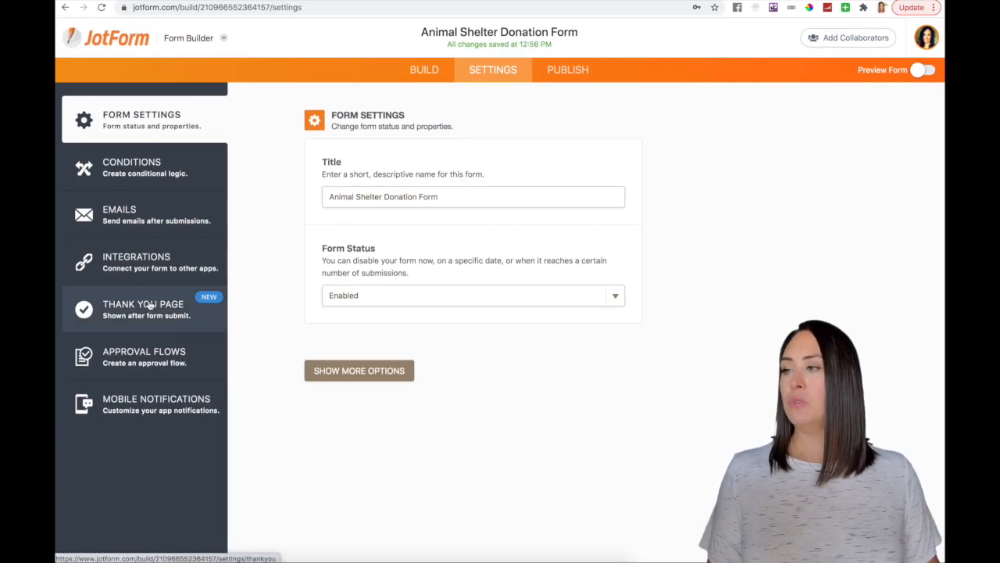
pyautogui.click(148, 305)
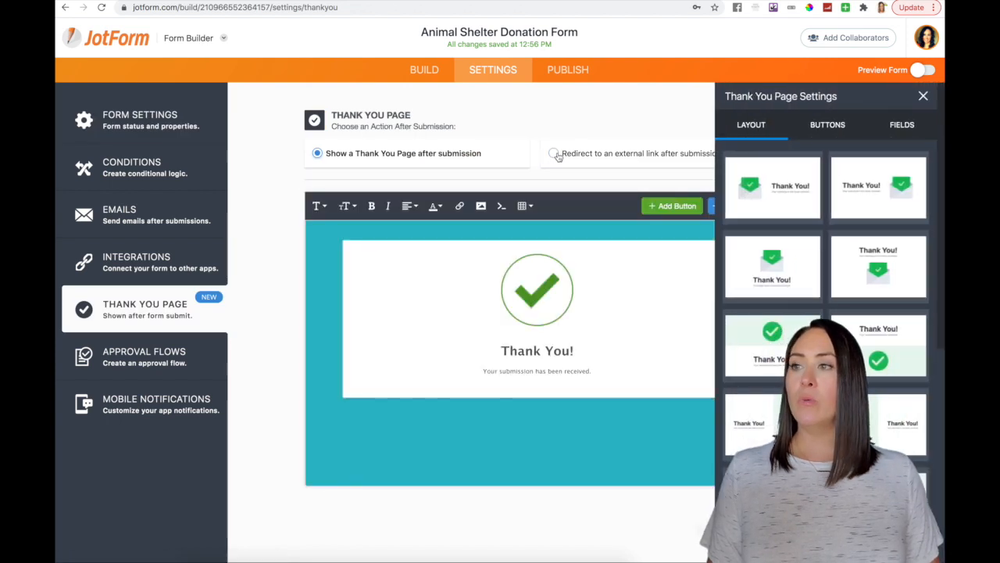
pyautogui.click(554, 155)
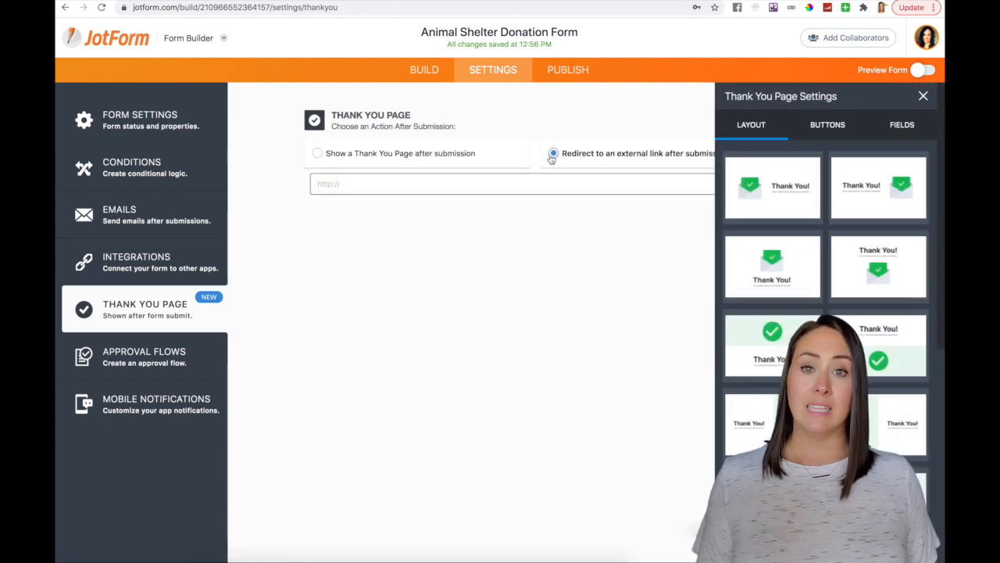